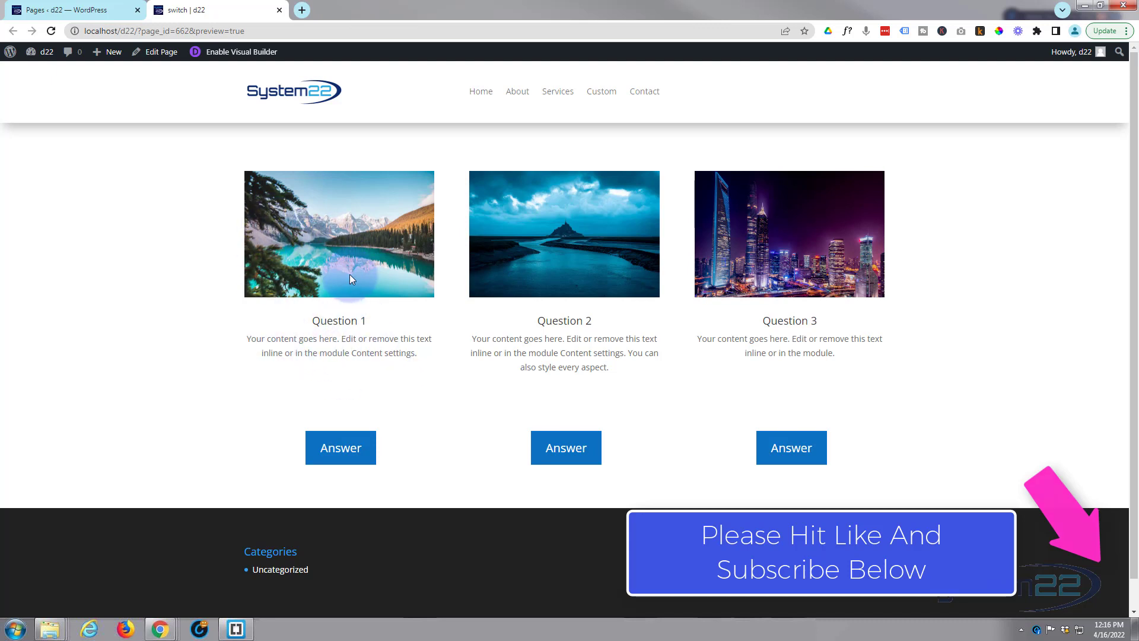
# Step: Preview the three cards by flipping each between its question and answer versions
pyautogui.click(342, 448)
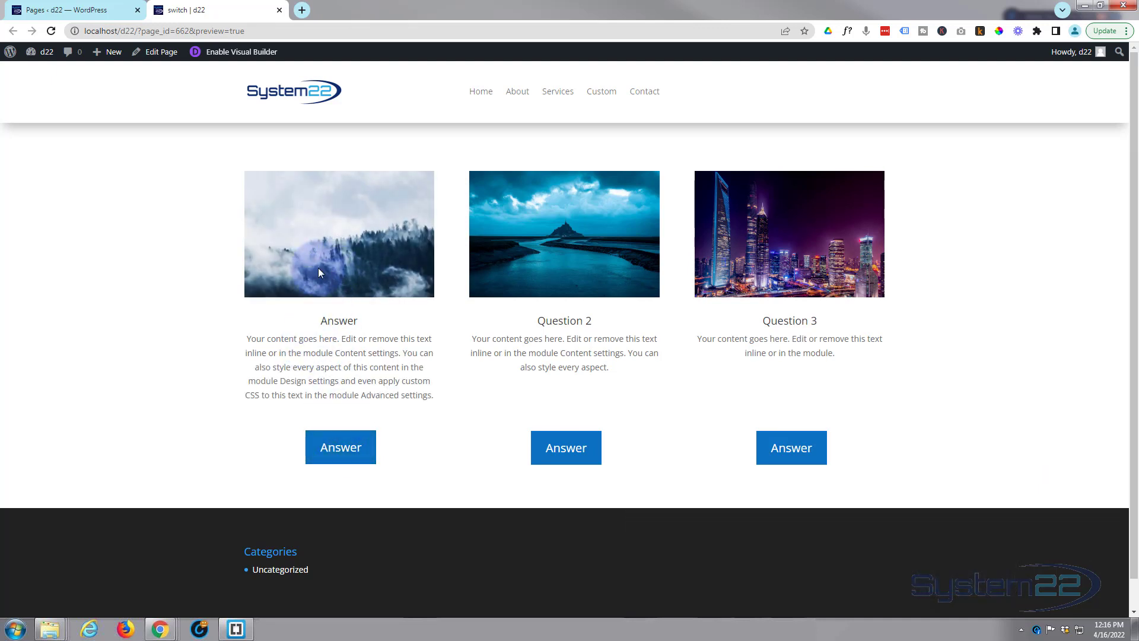
pyautogui.click(557, 449)
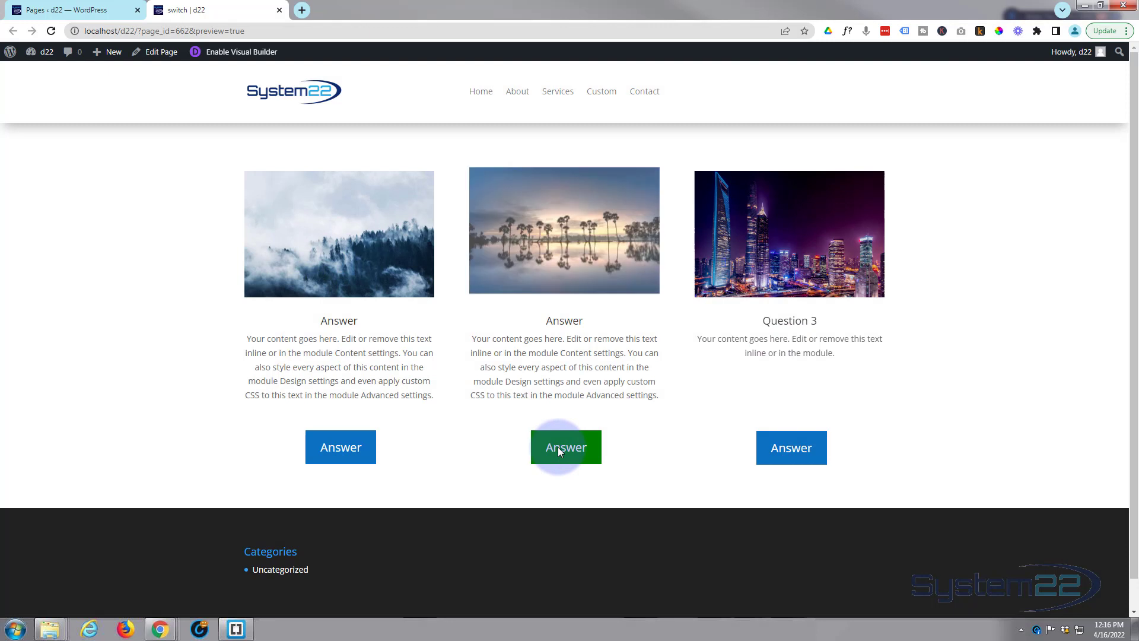
pyautogui.click(786, 453)
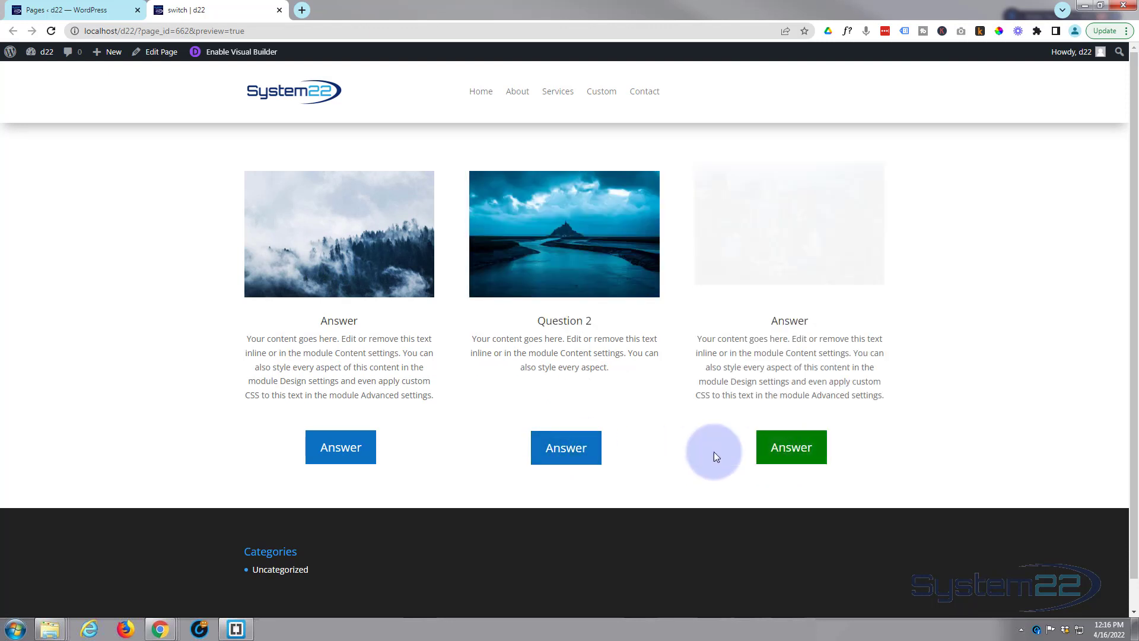
pyautogui.click(543, 447)
pyautogui.click(558, 451)
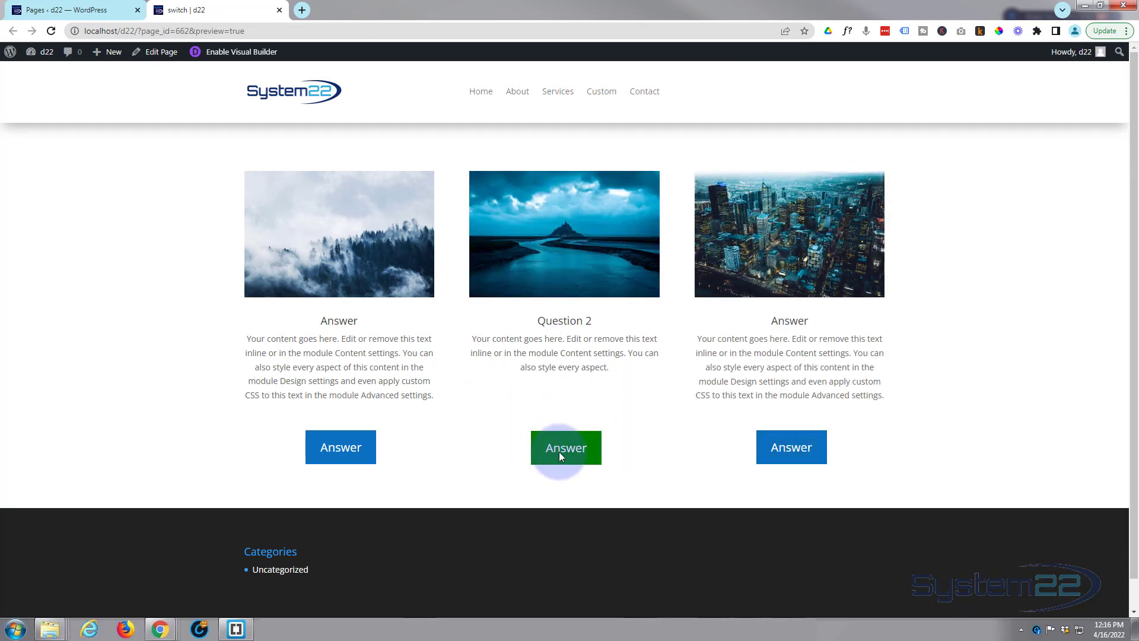
pyautogui.click(797, 453)
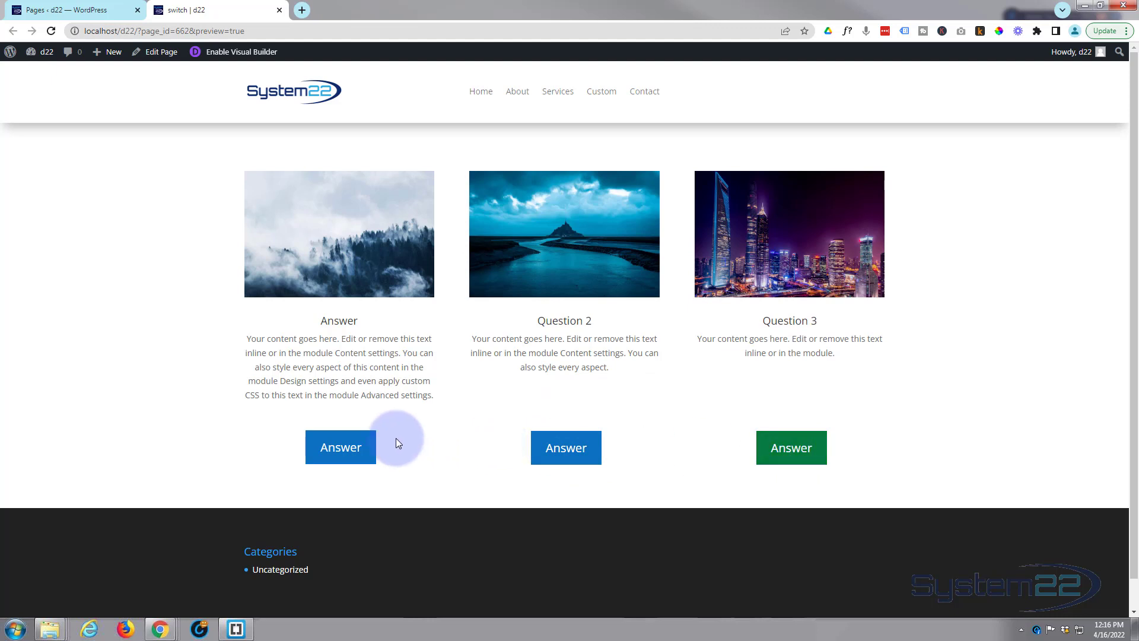
pyautogui.click(340, 446)
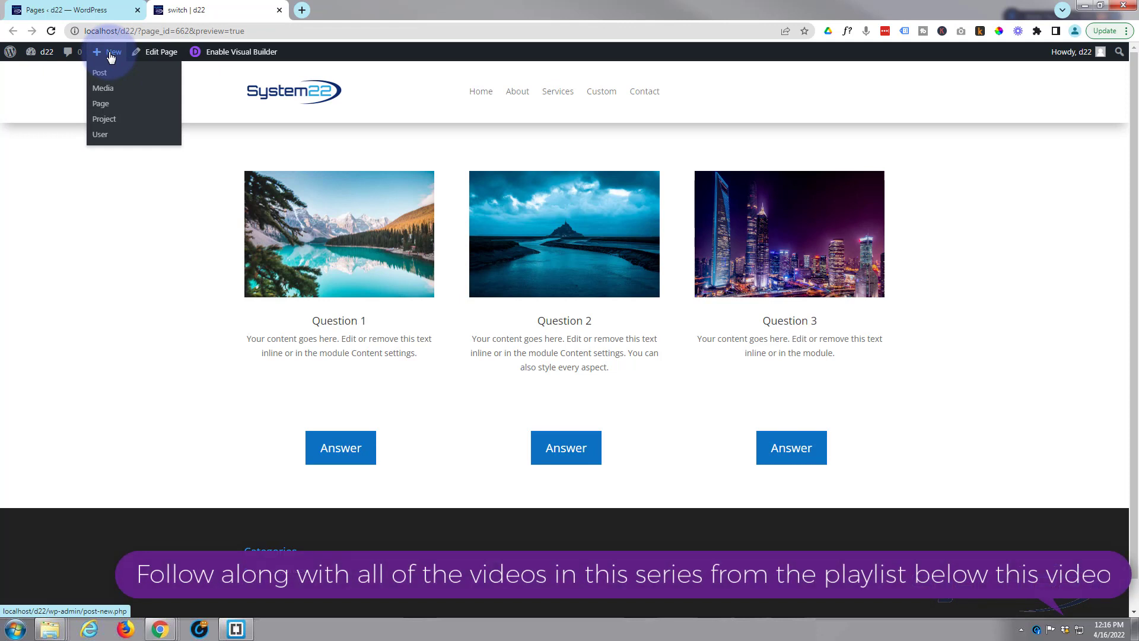
# Step: Create a new page titled 'mod sw' and start its Divi layout from scratch
pyautogui.keyDown('ctrl'); pyautogui.click(102, 105); pyautogui.keyUp('ctrl')
pyautogui.click(338, 9)
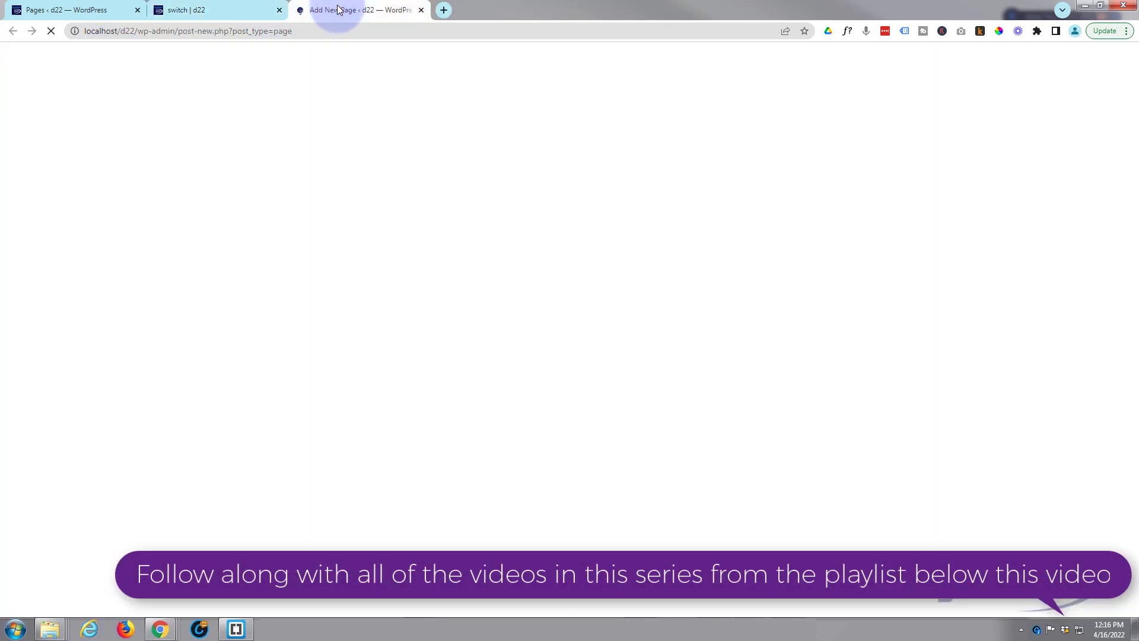
pyautogui.write('mod')
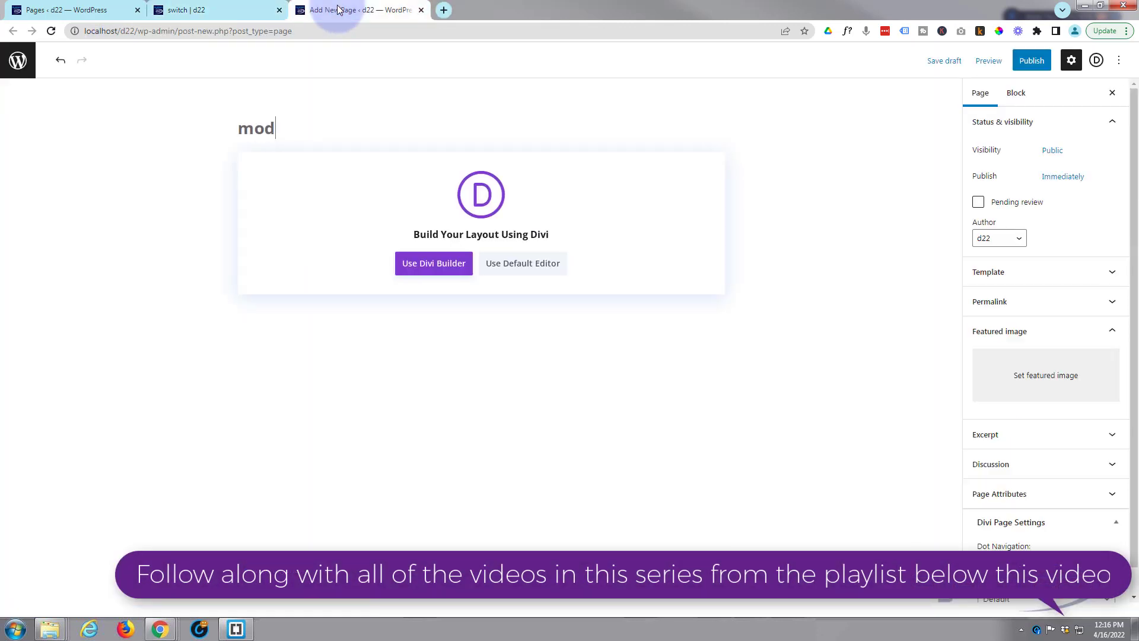
pyautogui.write(' sw')
pyautogui.click(431, 263)
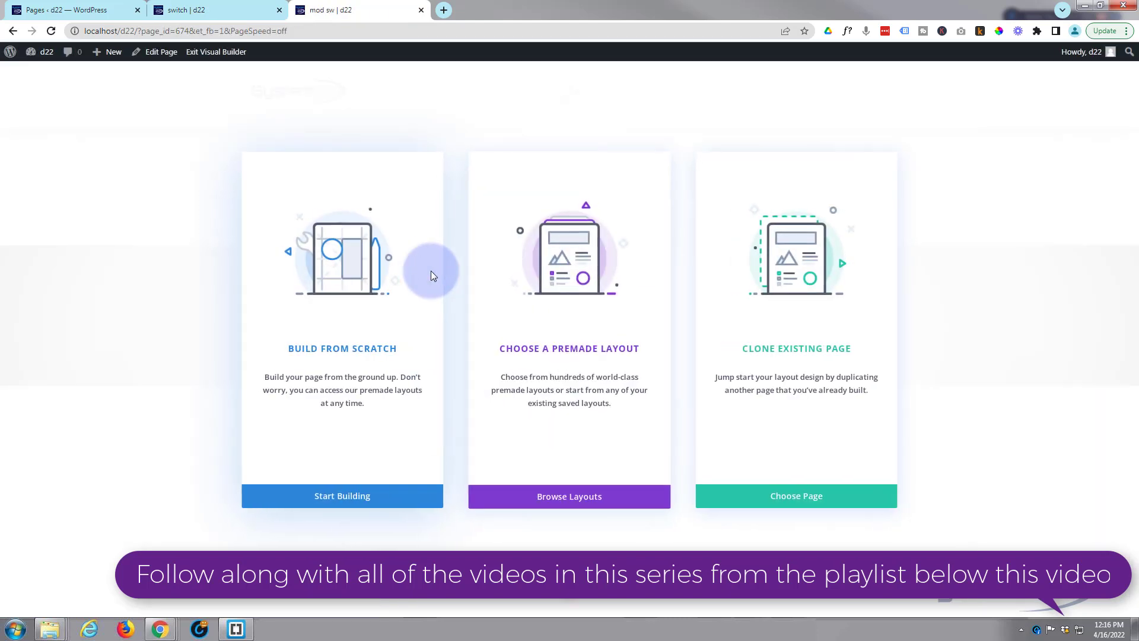
pyautogui.click(354, 501)
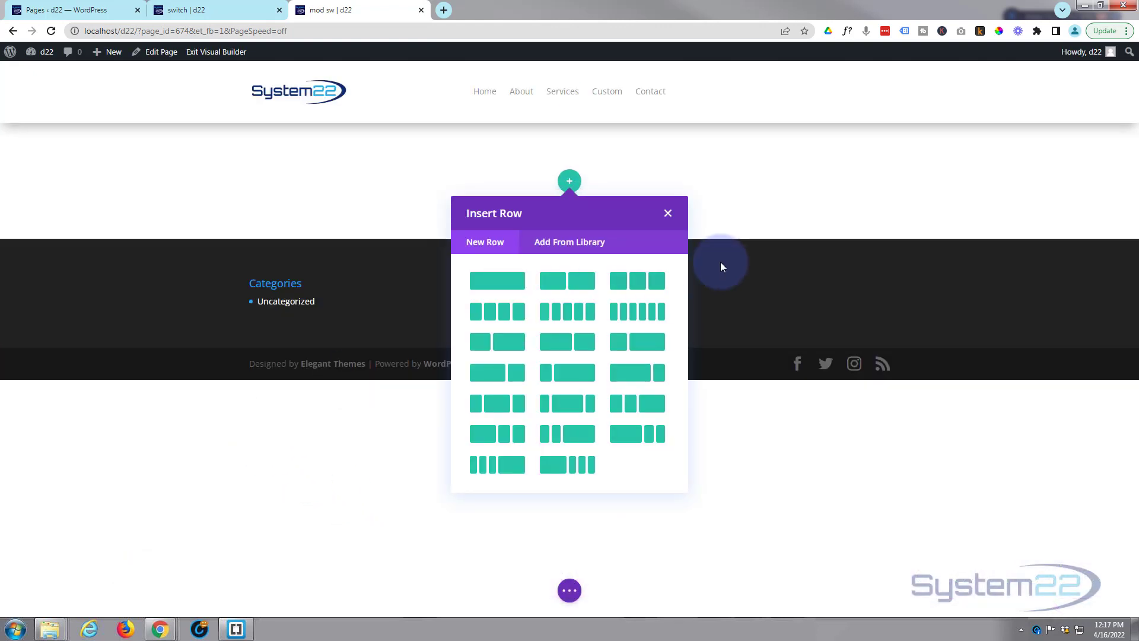
# Step: Add a three-column row and insert a Blurb module into its first column
pyautogui.click(642, 287)
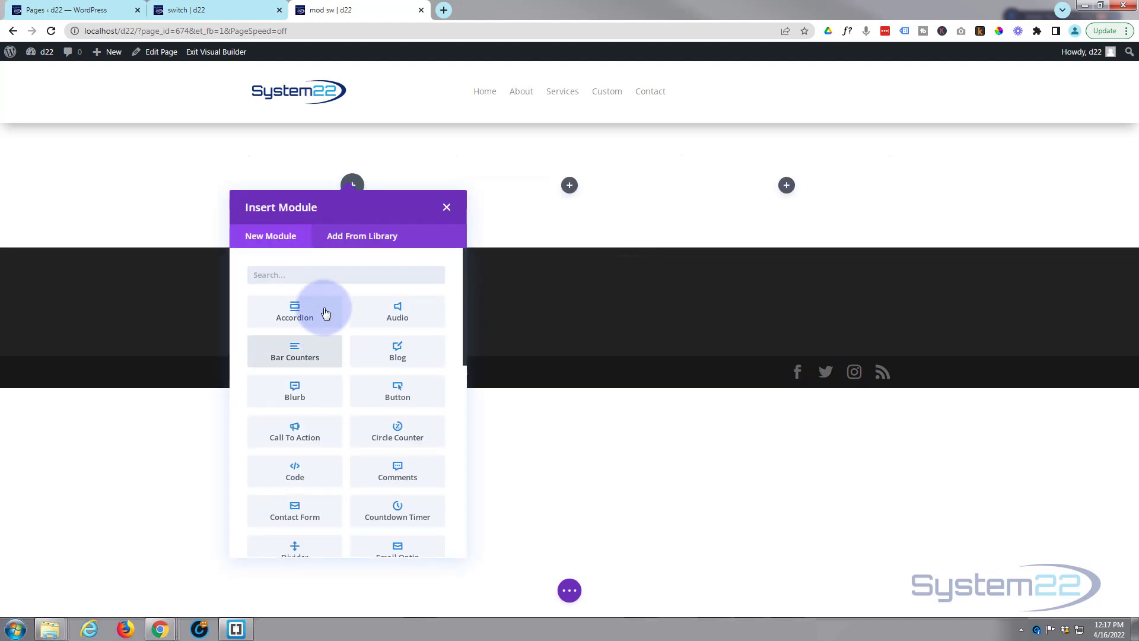
pyautogui.click(295, 399)
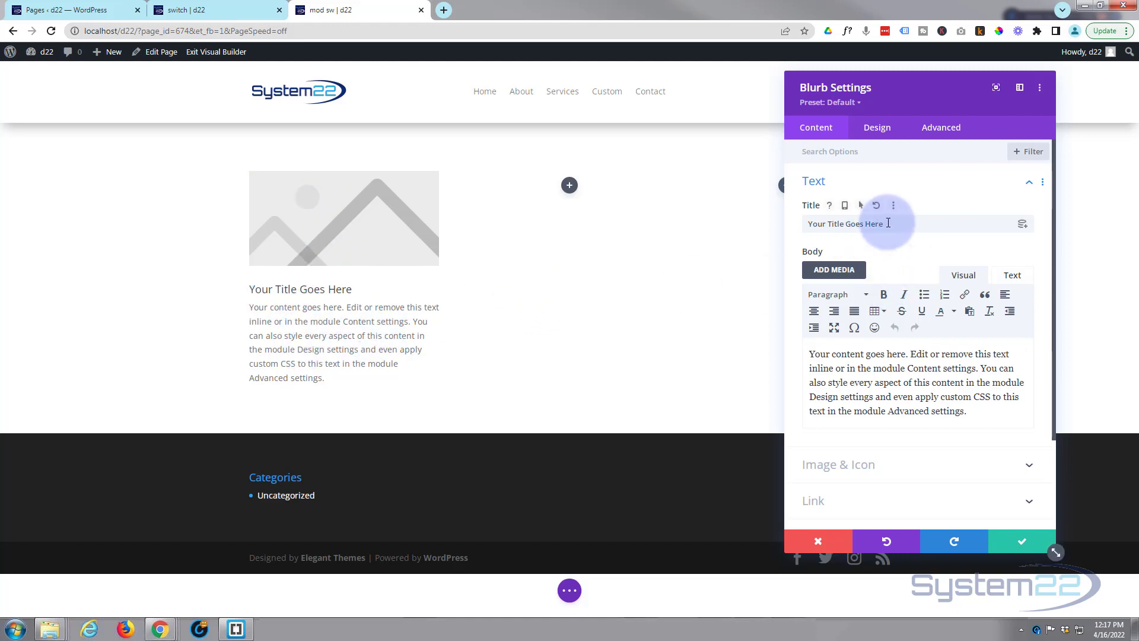
# Step: Retitle the blurb 'Question !' and delete the last sentences of its body text
pyautogui.moveTo(890, 224); pyautogui.dragTo(757, 228)
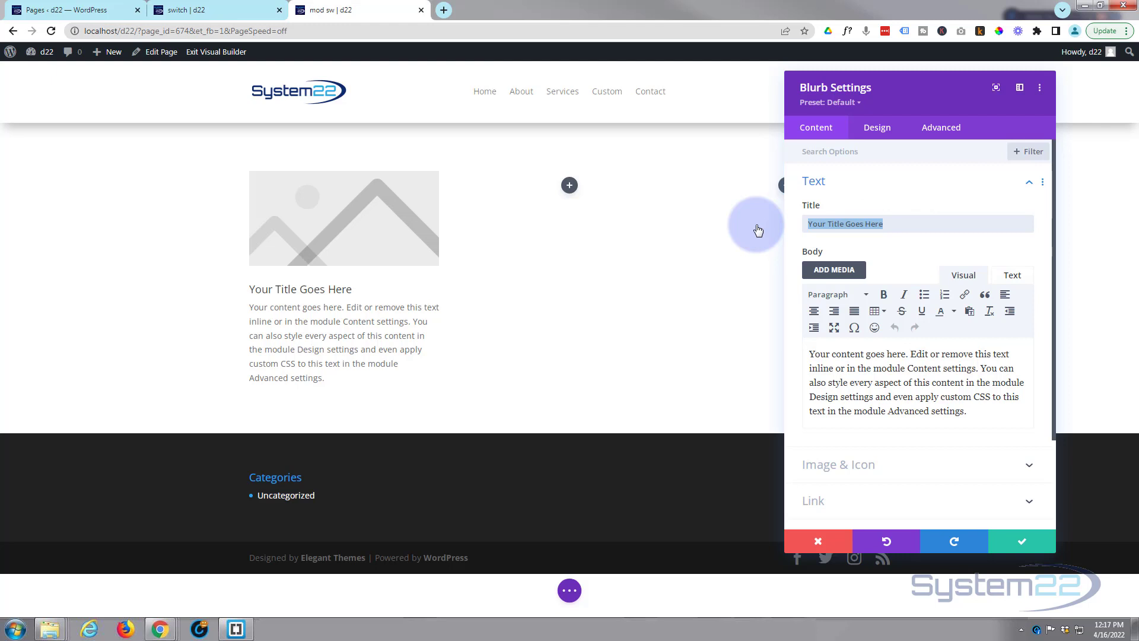
pyautogui.write('Question !')
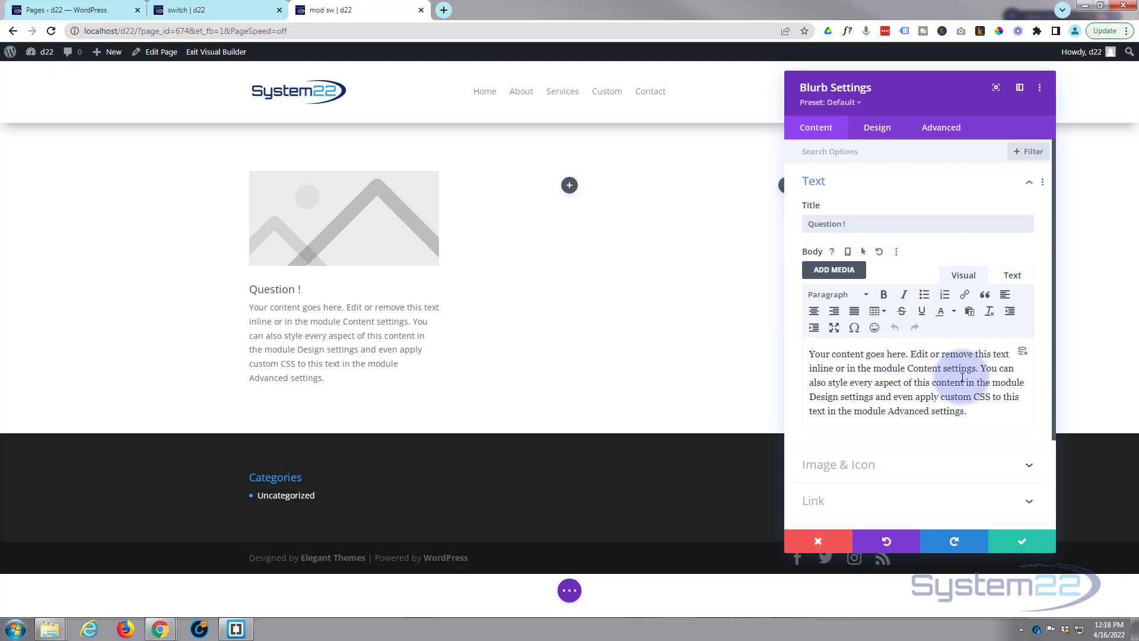
pyautogui.moveTo(982, 368); pyautogui.dragTo(993, 413)
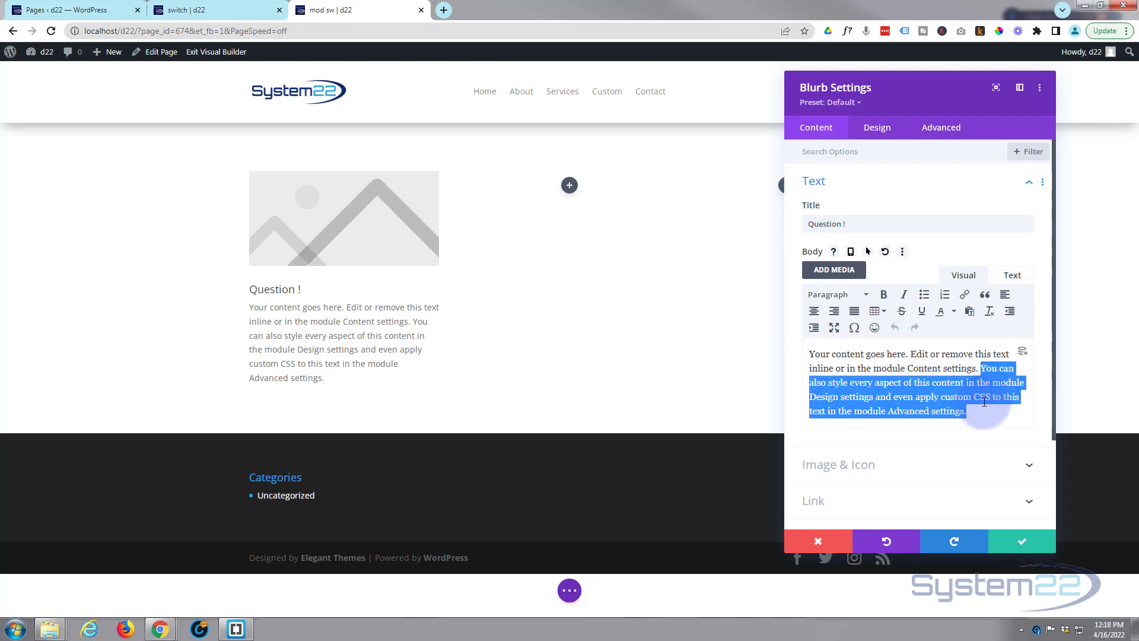
pyautogui.press('BackSpace')
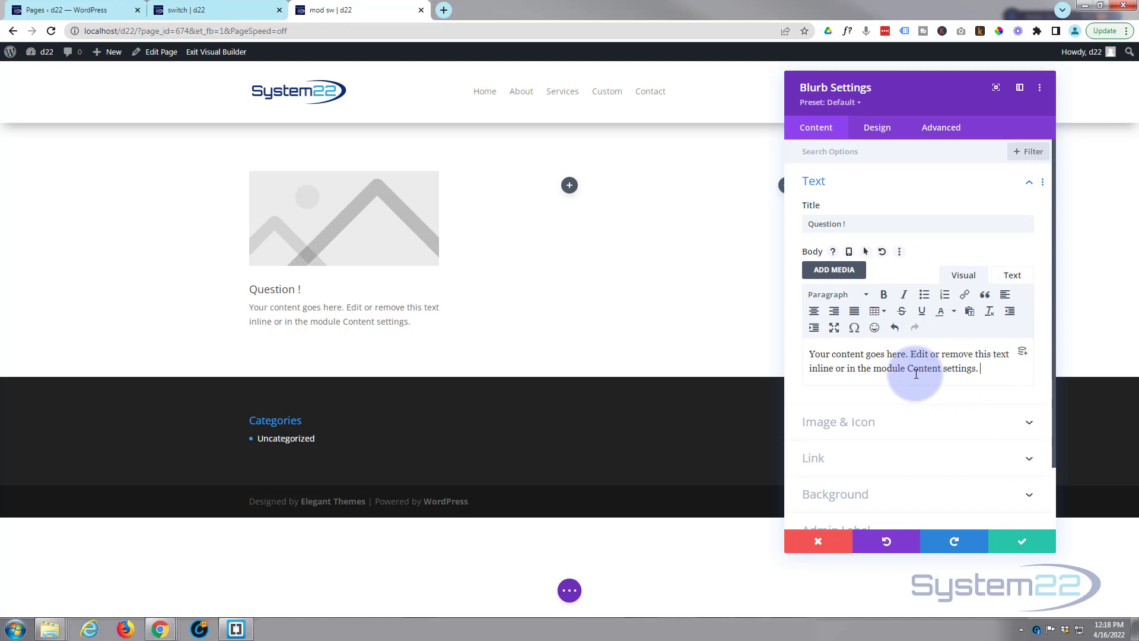
# Step: Add the palm-tree sunset image from the Media Library to the blurb
pyautogui.scroll(-1, 893, 363)
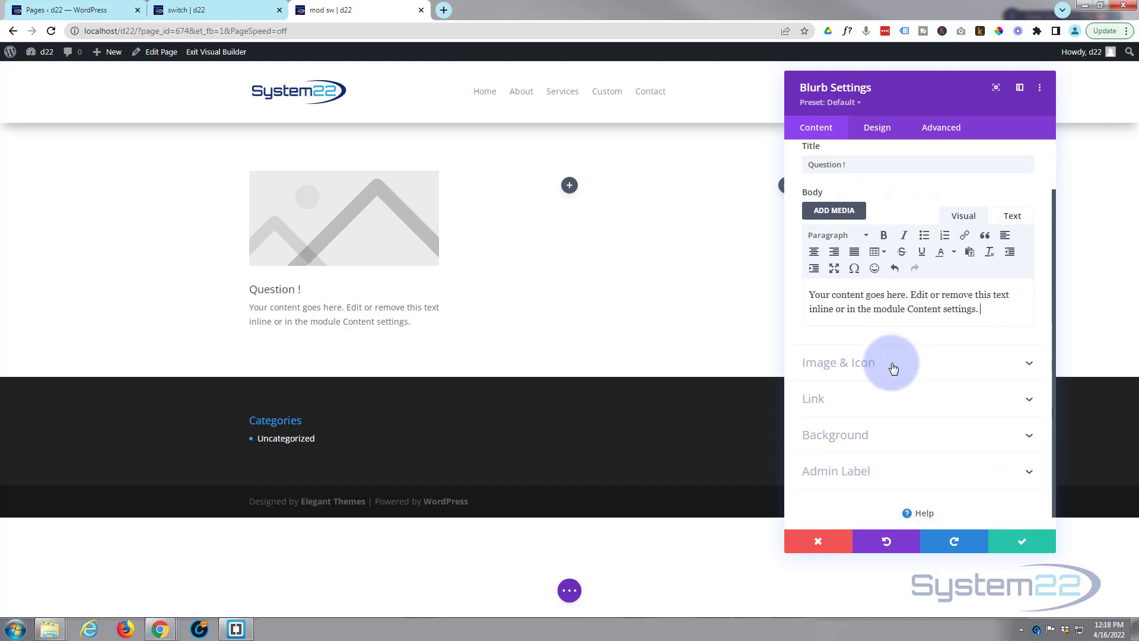
pyautogui.click(893, 367)
pyautogui.click(908, 284)
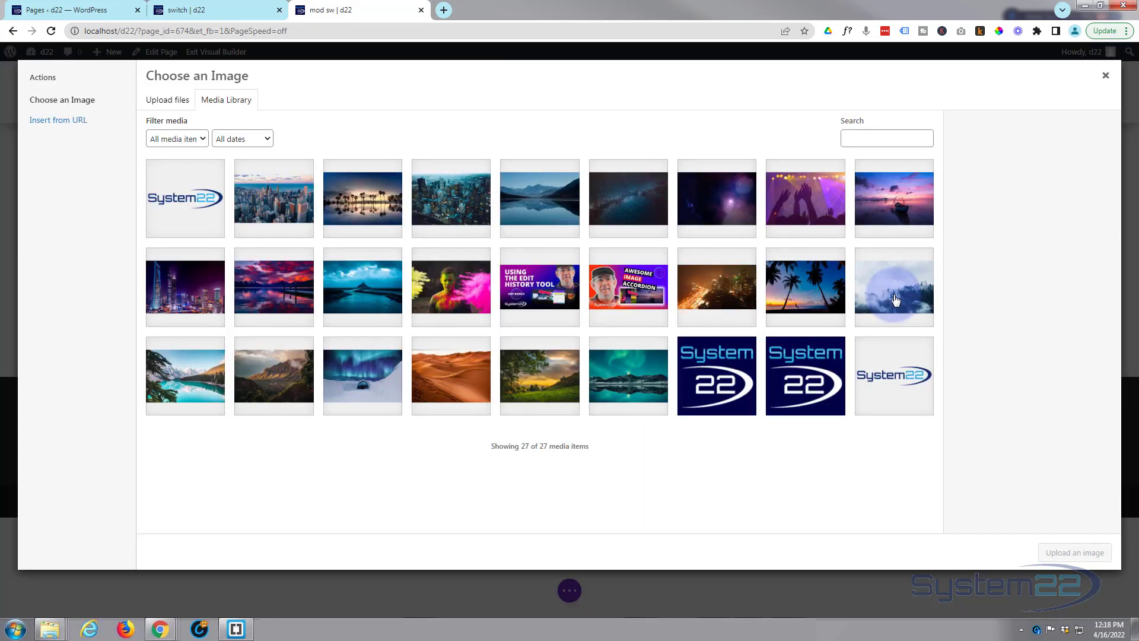
pyautogui.click(365, 201)
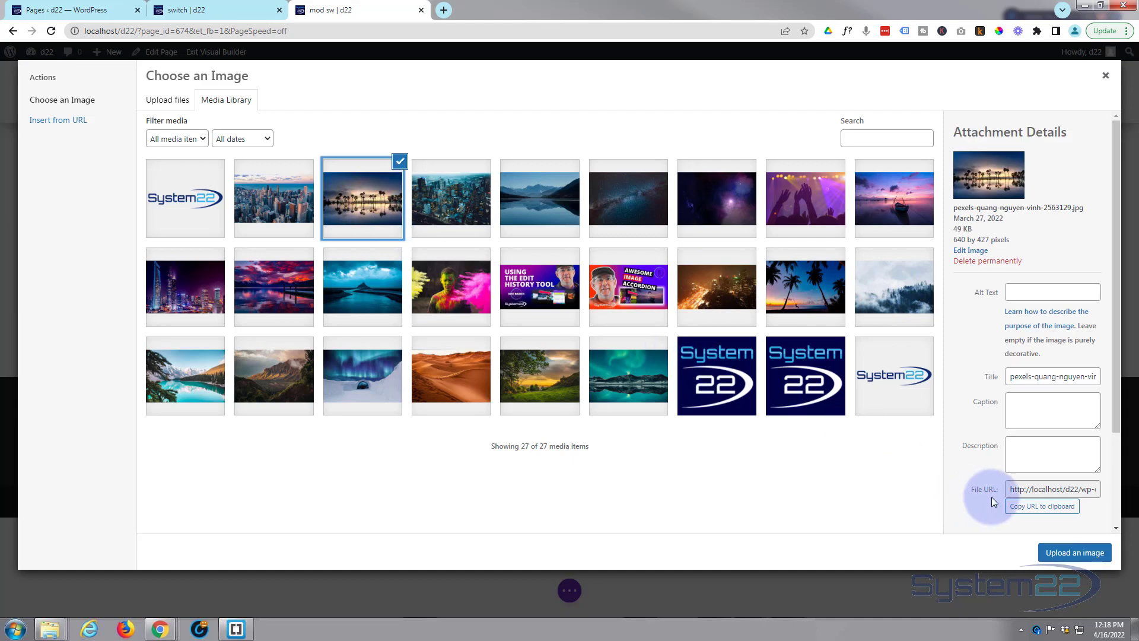
pyautogui.click(1090, 560)
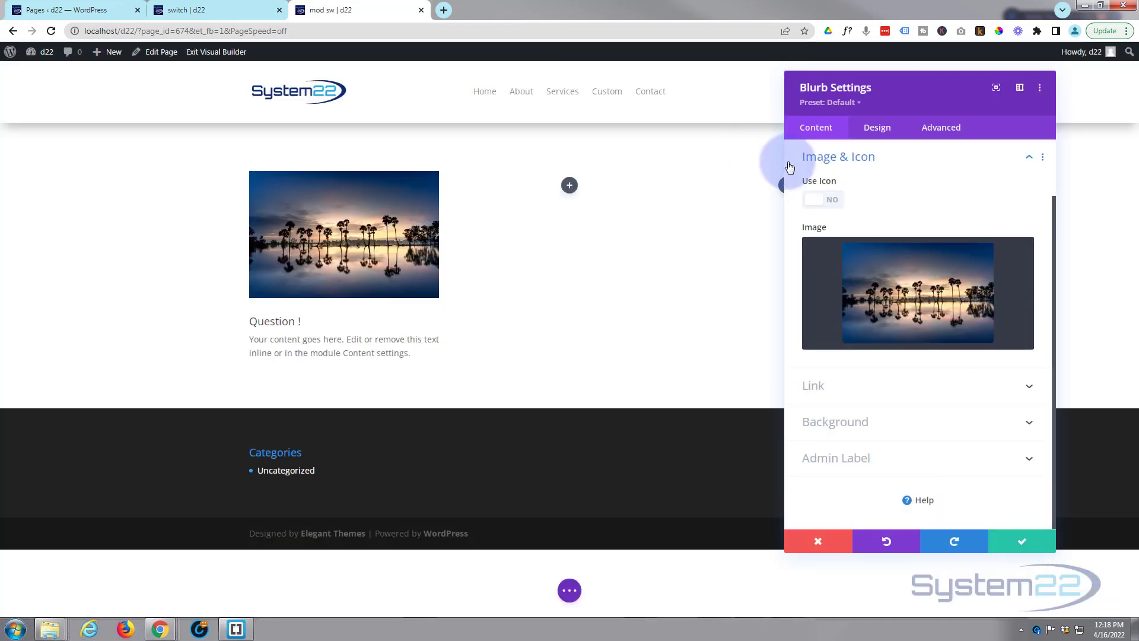
# Step: Change the blurb title from 'Question !' to 'Question 1'
pyautogui.click(880, 155)
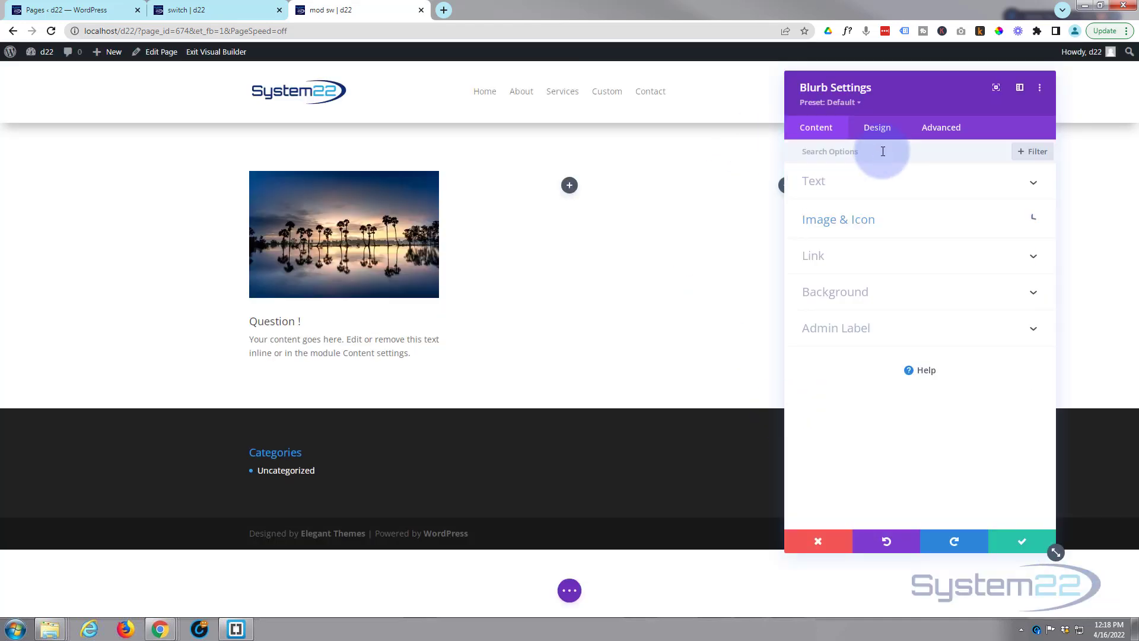
pyautogui.click(878, 193)
pyautogui.click(846, 223)
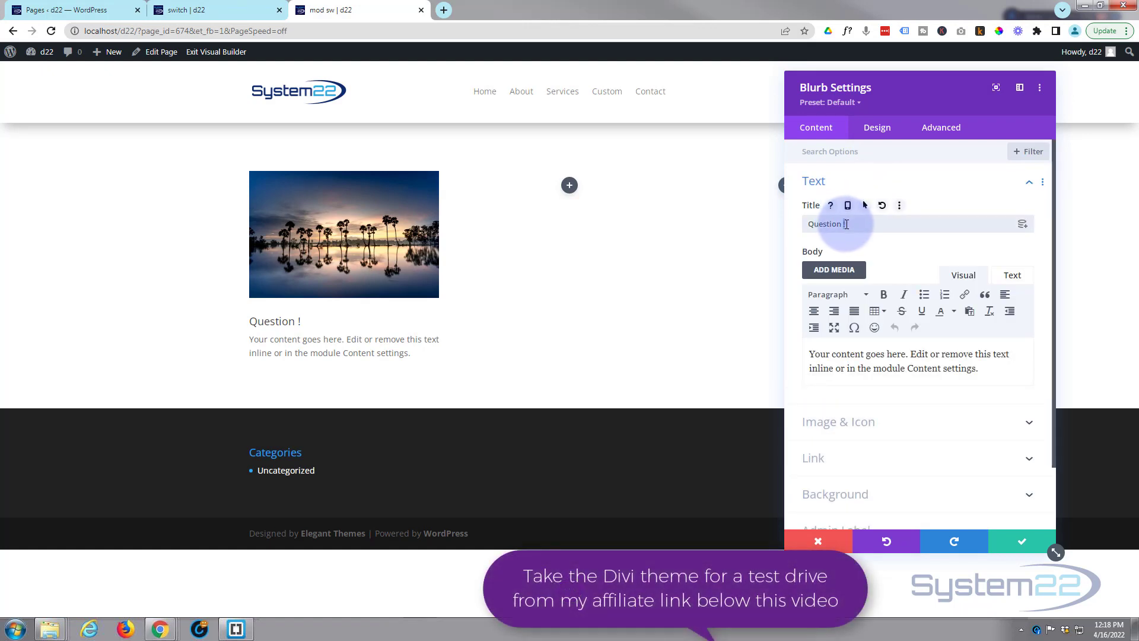
pyautogui.press('BackSpace')
pyautogui.write('1')
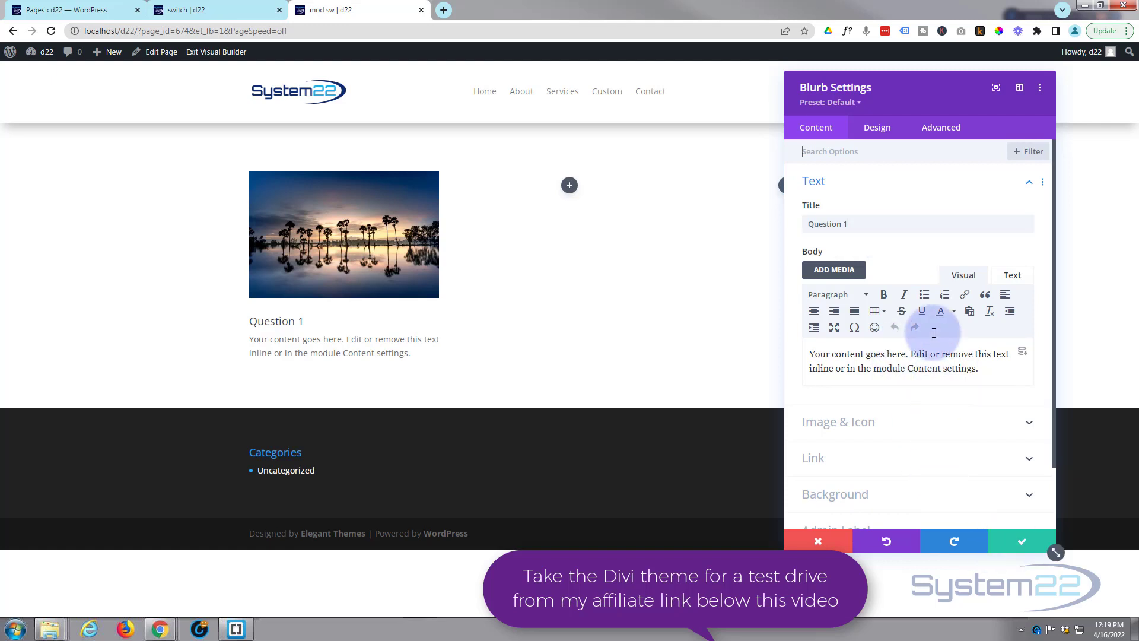
# Step: Look through the blurb's Design tab Sizing options, then return to Content
pyautogui.click(878, 128)
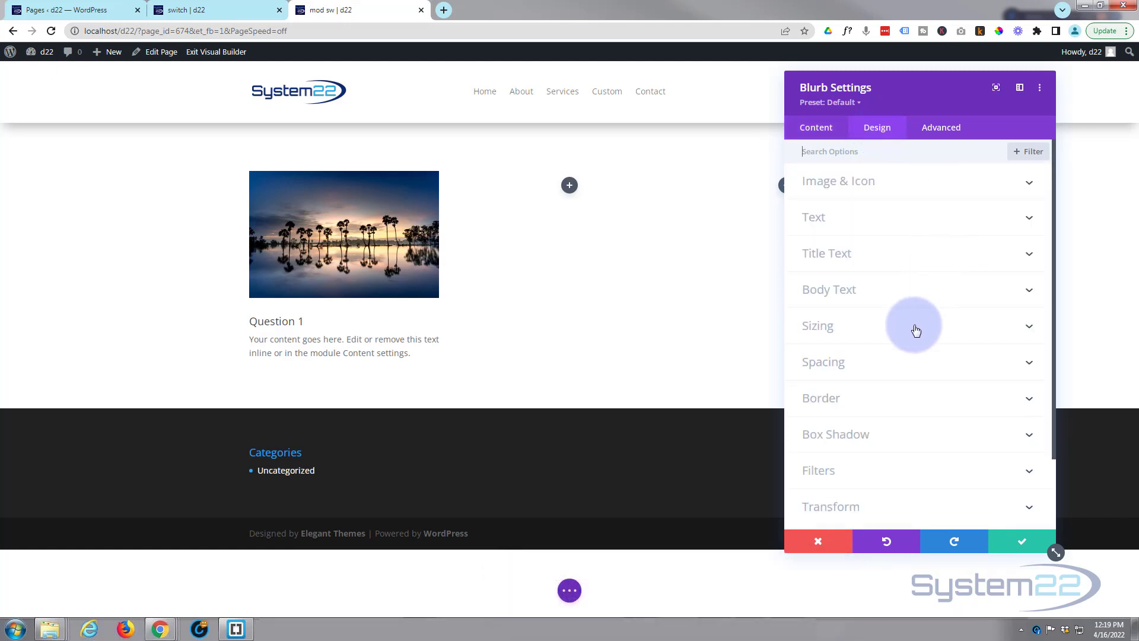
pyautogui.click(916, 330)
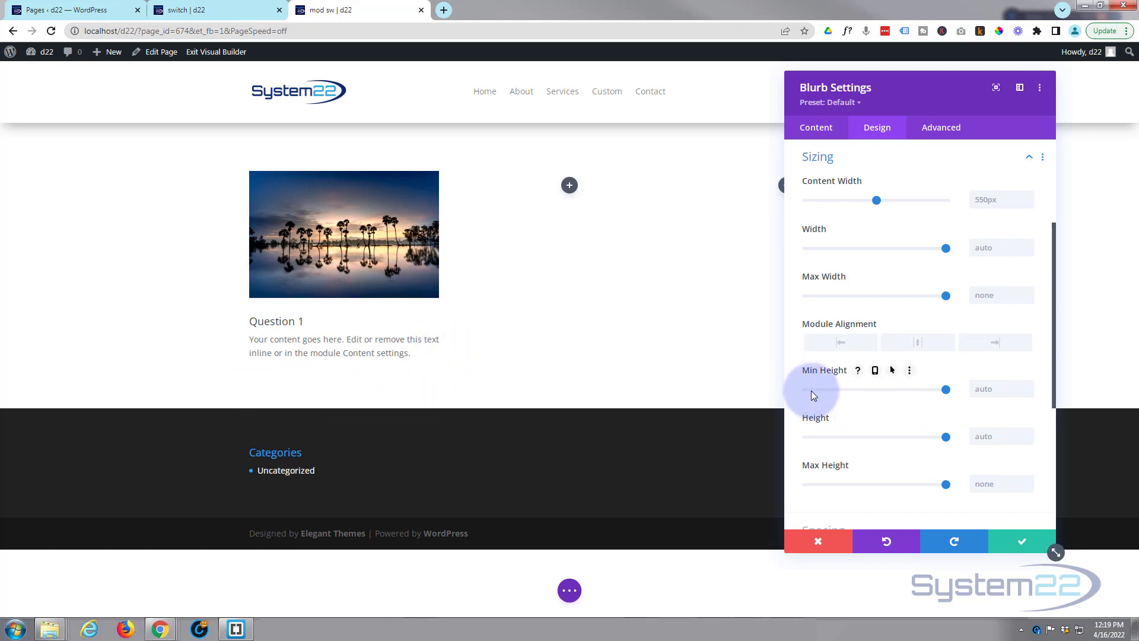
pyautogui.click(817, 133)
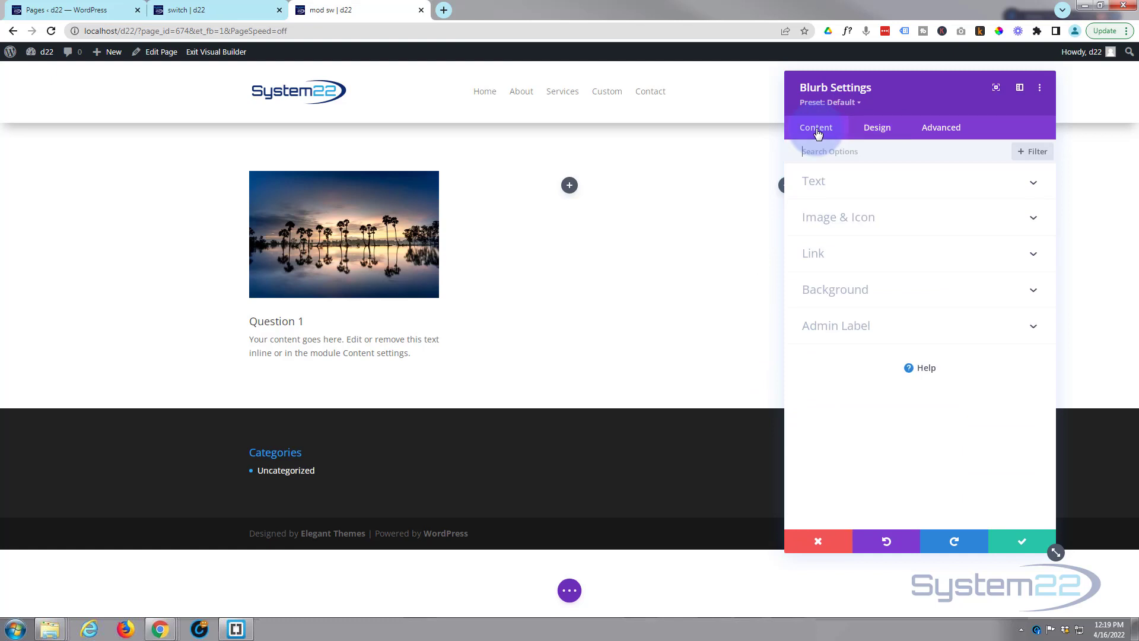
# Step: Give the Question 1 blurb a yellow background and a fixed 400px height
pyautogui.click(909, 289)
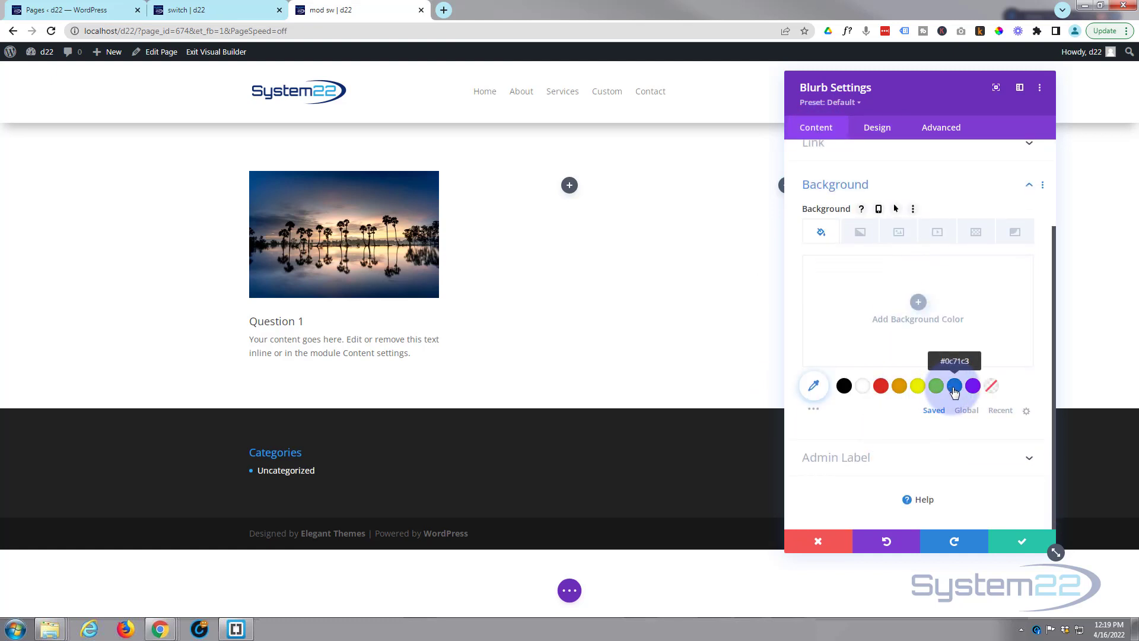
pyautogui.click(920, 392)
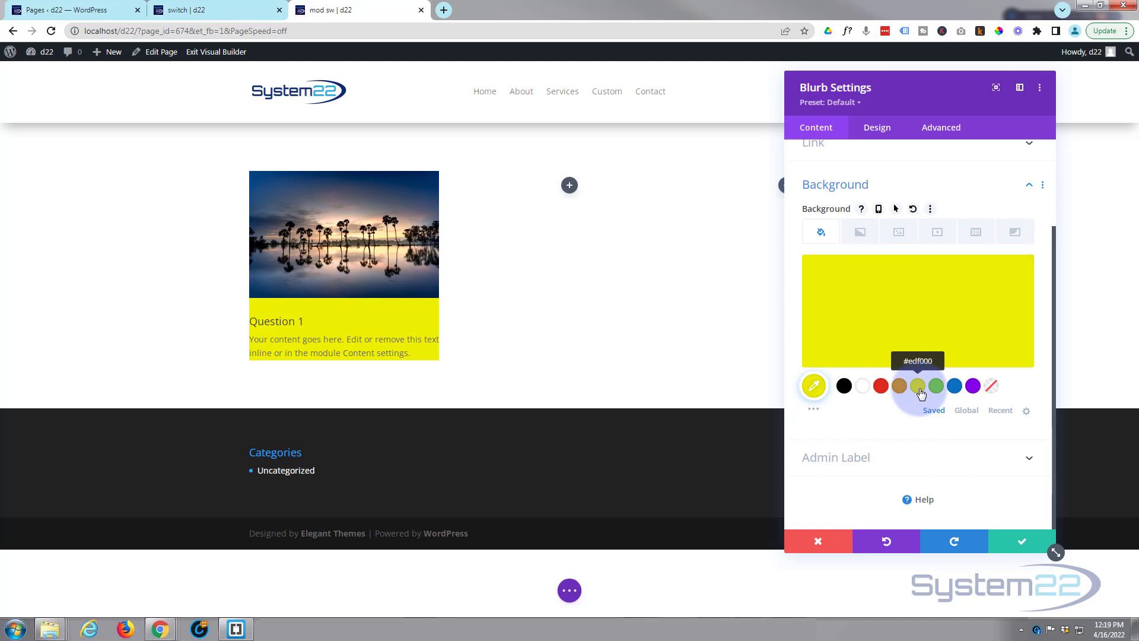
pyautogui.click(882, 132)
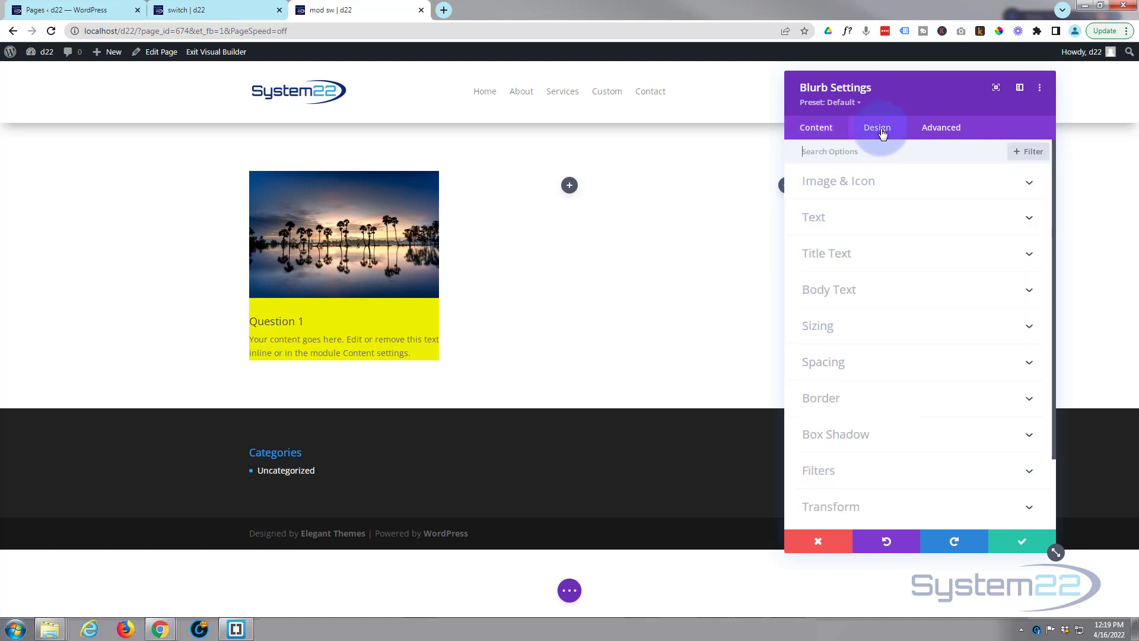
pyautogui.click(897, 328)
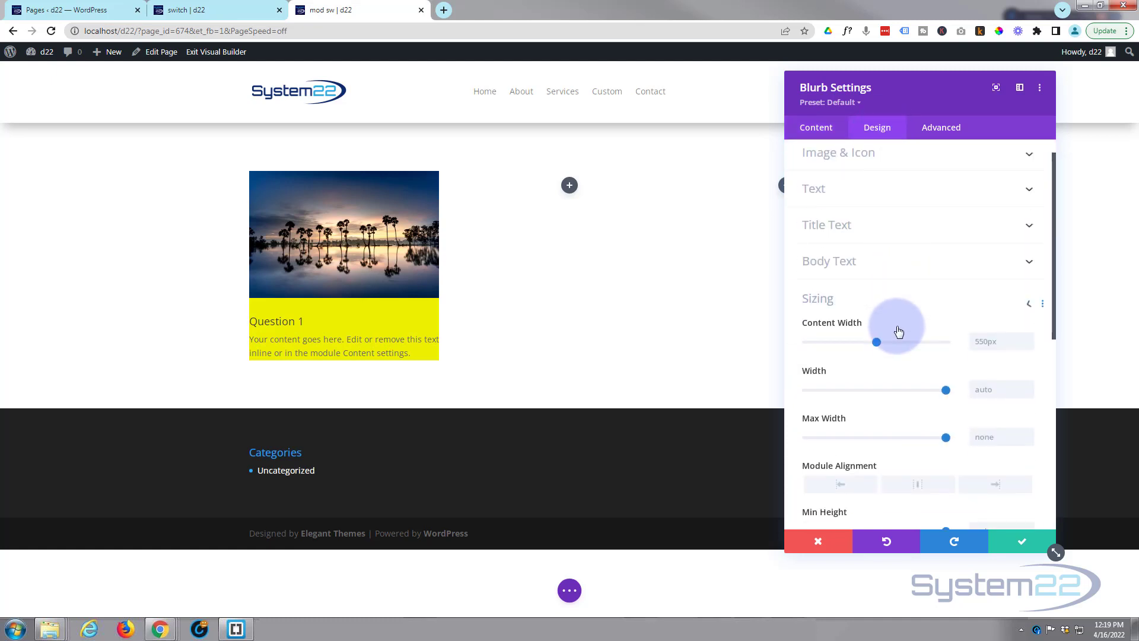
pyautogui.moveTo(943, 438); pyautogui.dragTo(859, 436)
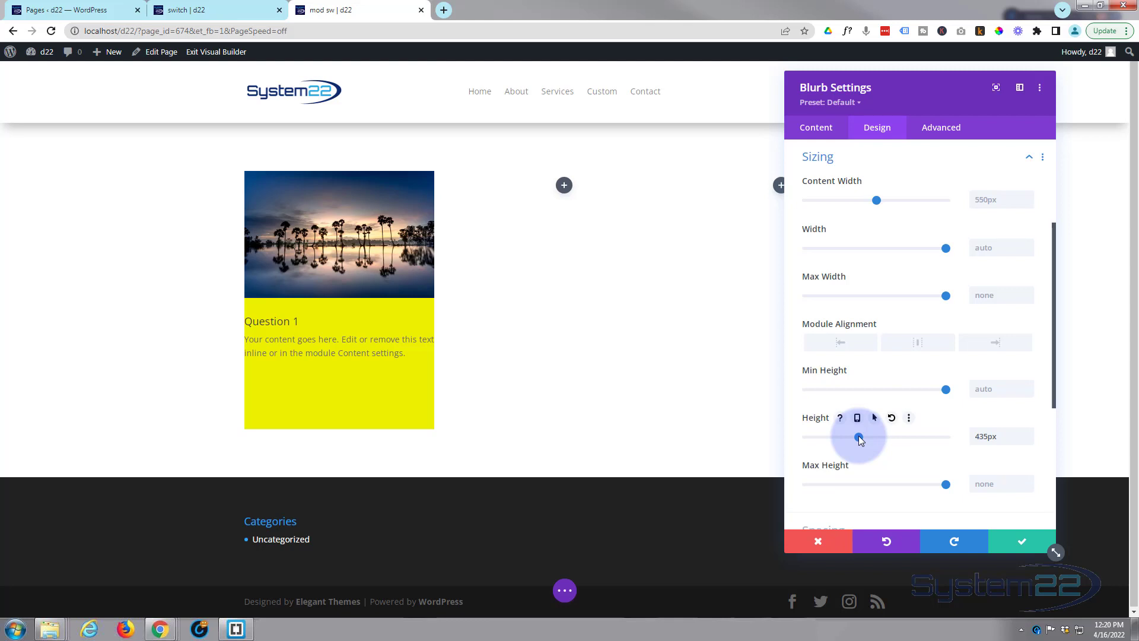
pyautogui.hotkey('ctrl', 'z')
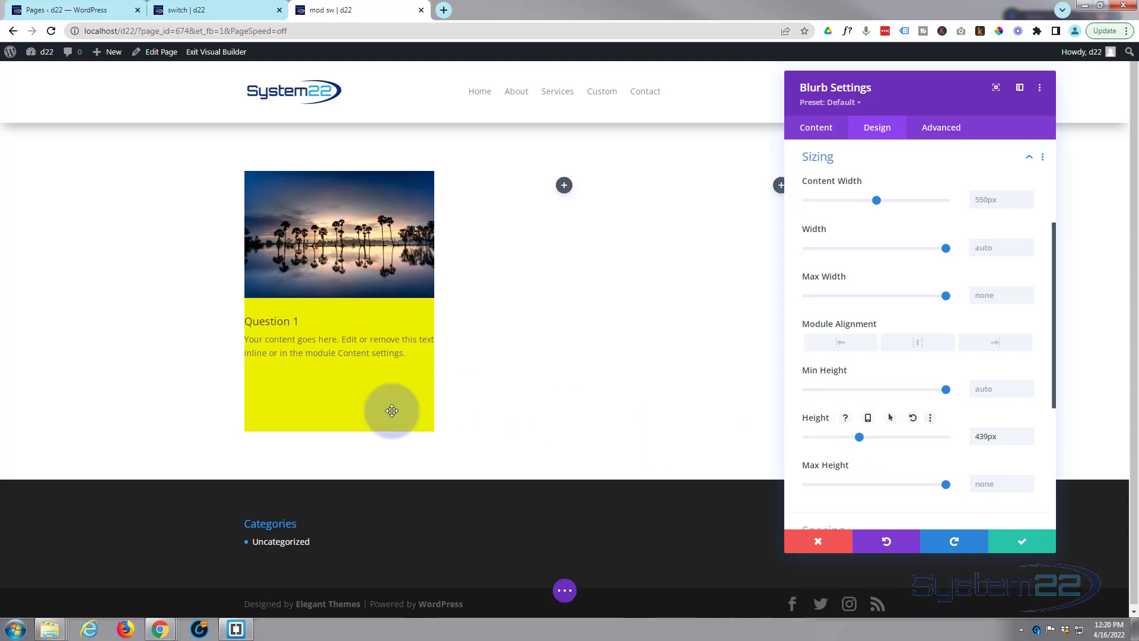
pyautogui.click(985, 437)
pyautogui.moveTo(987, 436); pyautogui.dragTo(982, 433)
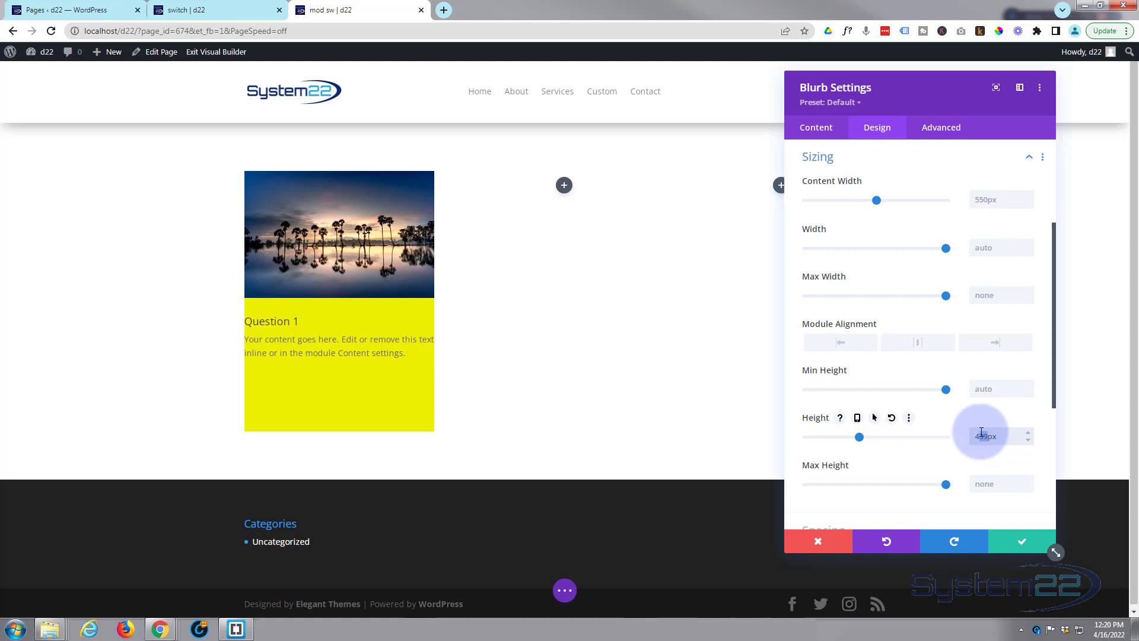
pyautogui.write('0')
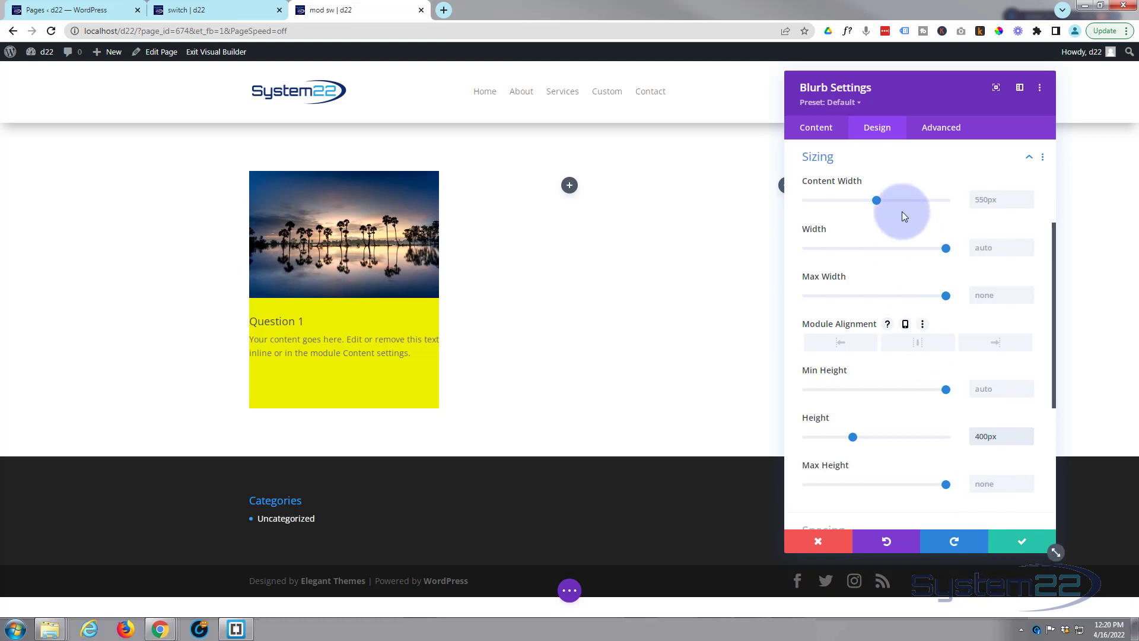
# Step: Remove the blurb's yellow background colour and save its settings
pyautogui.click(810, 128)
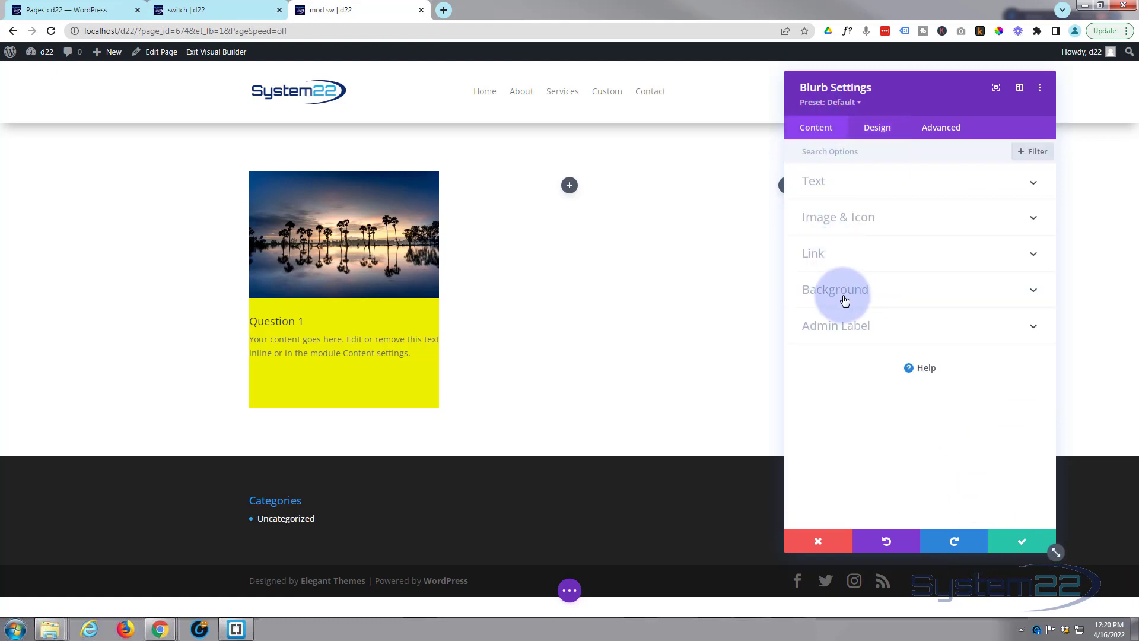
pyautogui.click(898, 295)
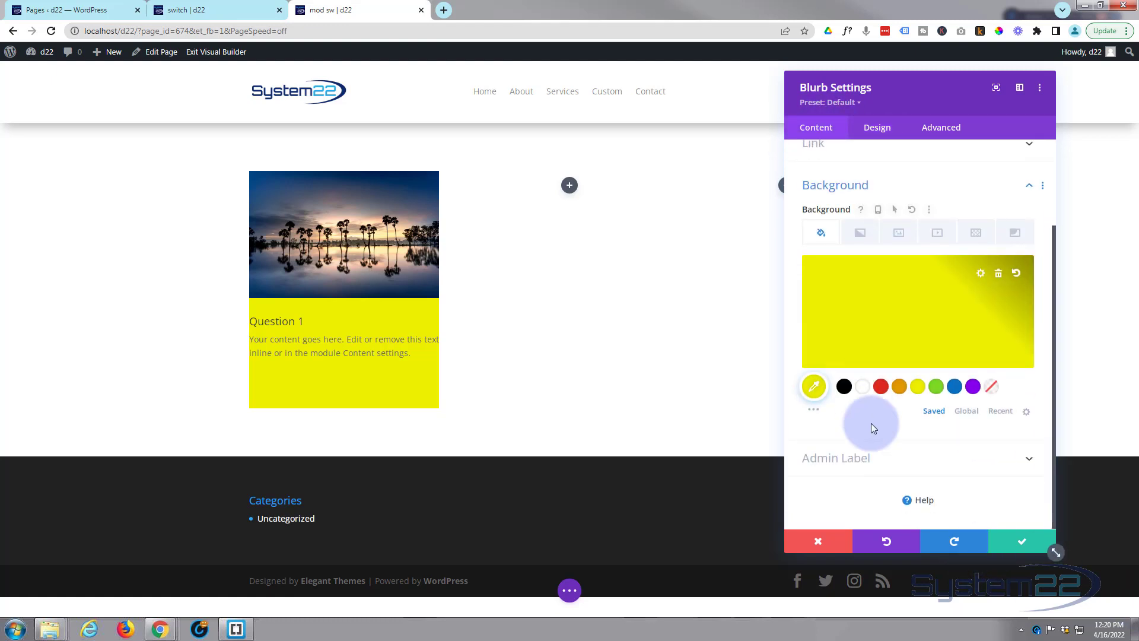
pyautogui.click(1000, 276)
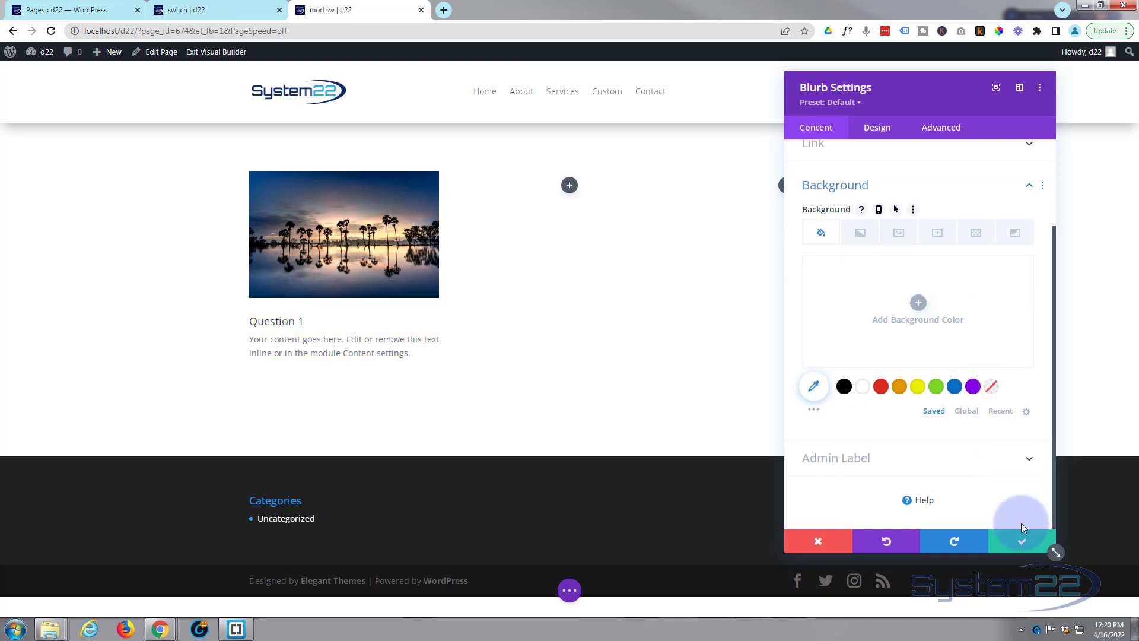
pyautogui.click(1023, 541)
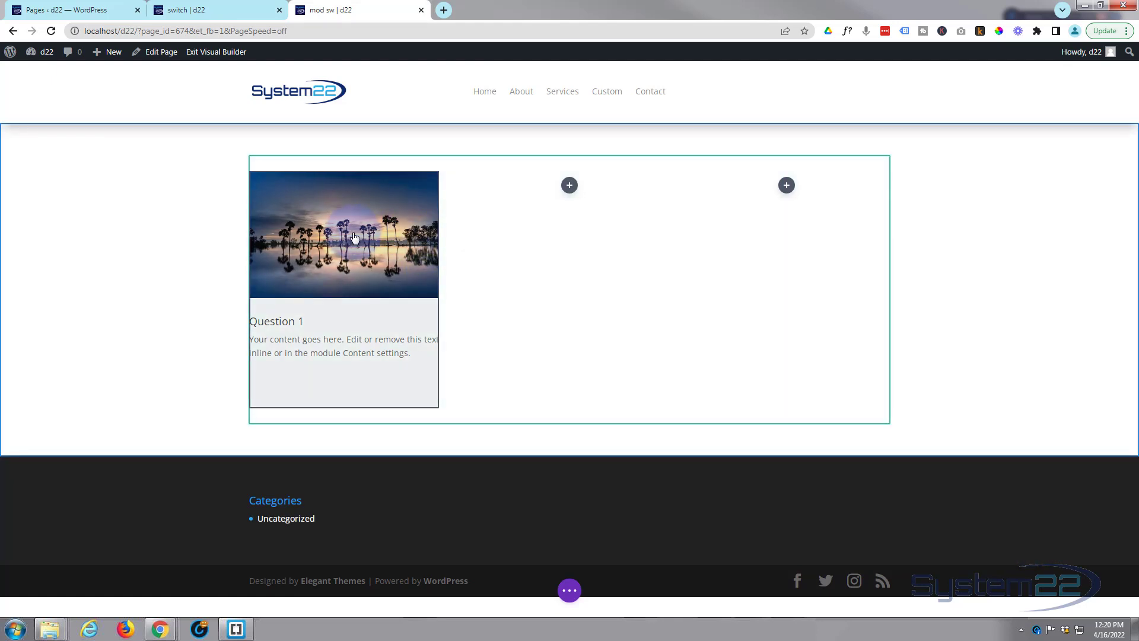
pyautogui.moveTo(308, 214)
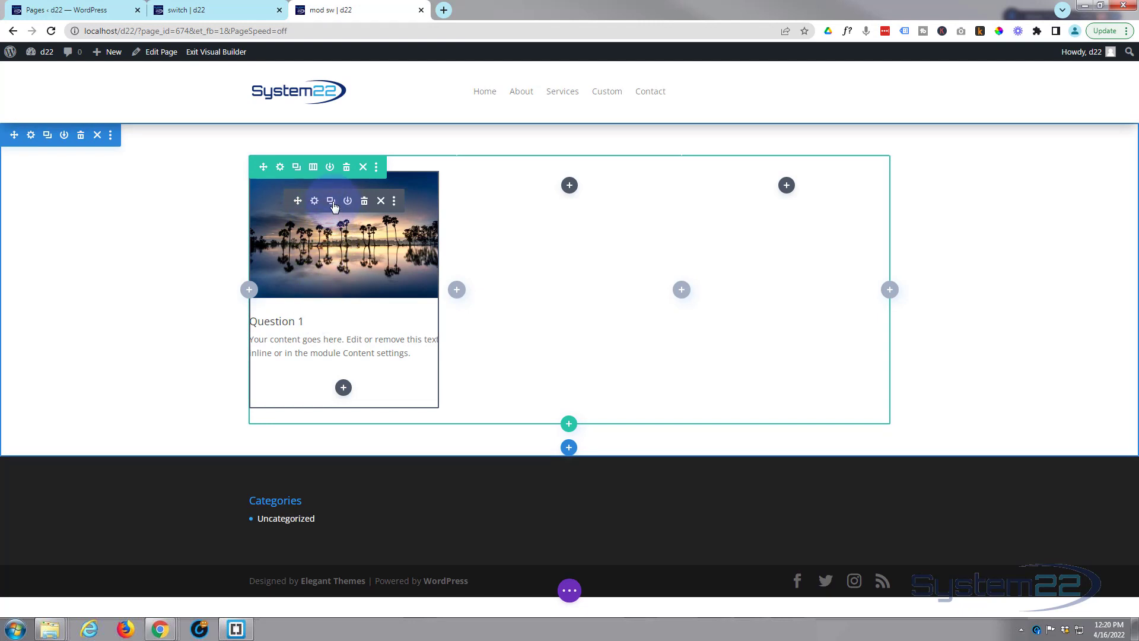
# Step: Duplicate the Question 1 blurb and retitle the copy 'Question 2'
pyautogui.click(332, 202)
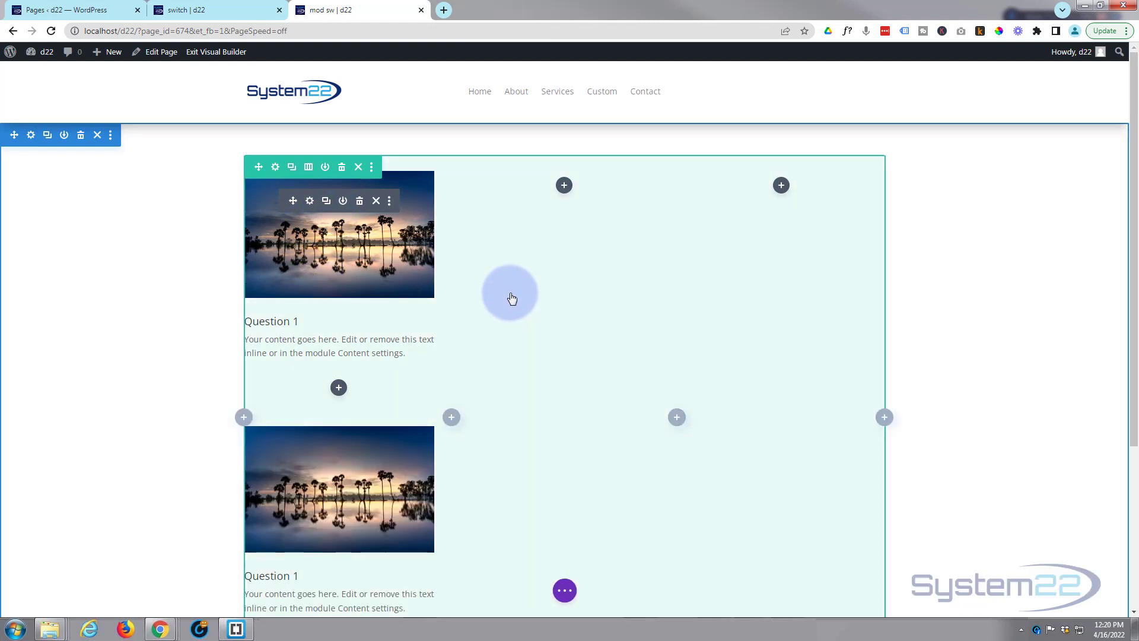
pyautogui.scroll(-2, 510, 298)
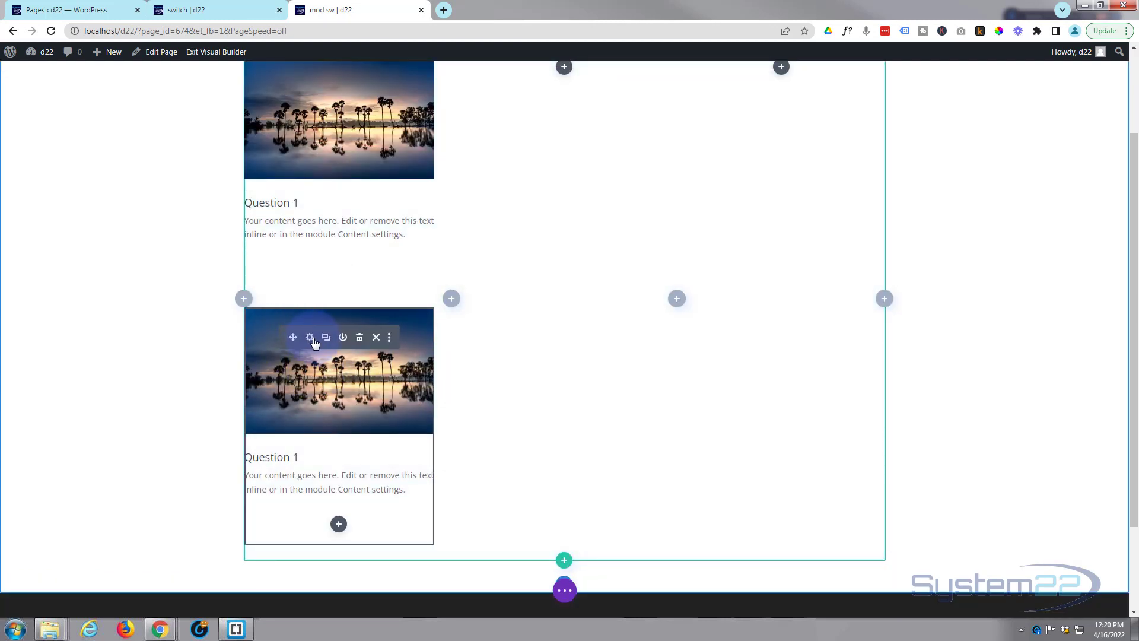
pyautogui.click(310, 337)
pyautogui.doubleClick(848, 224)
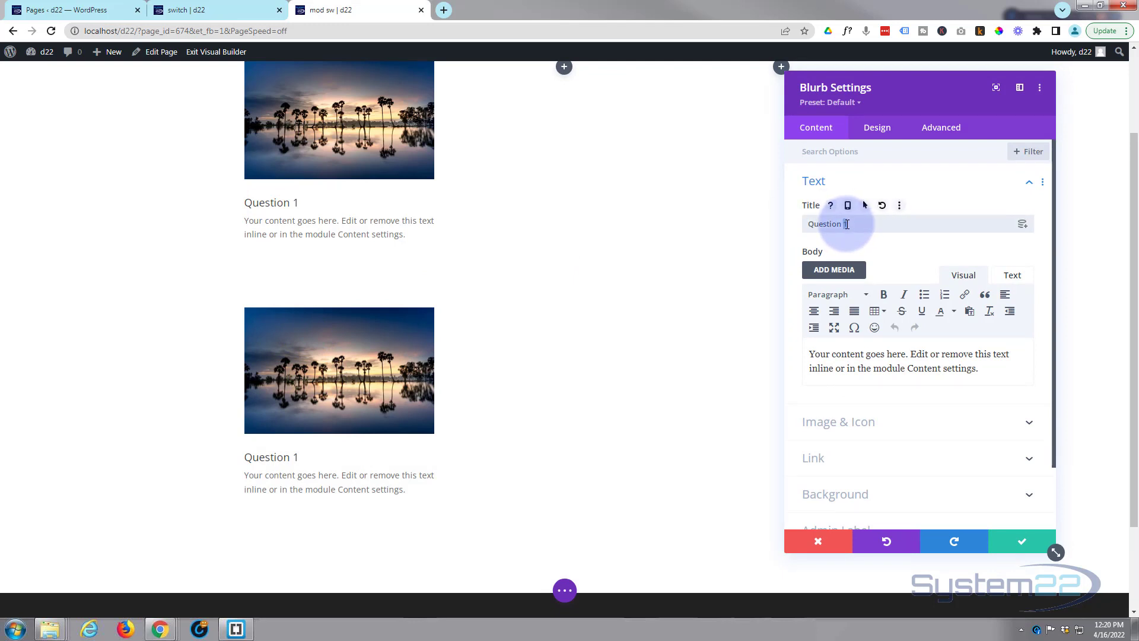
pyautogui.write('2')
# Step: Paste the body paragraph a second time and rename the copy's title 'Answer 1'
pyautogui.click(850, 380)
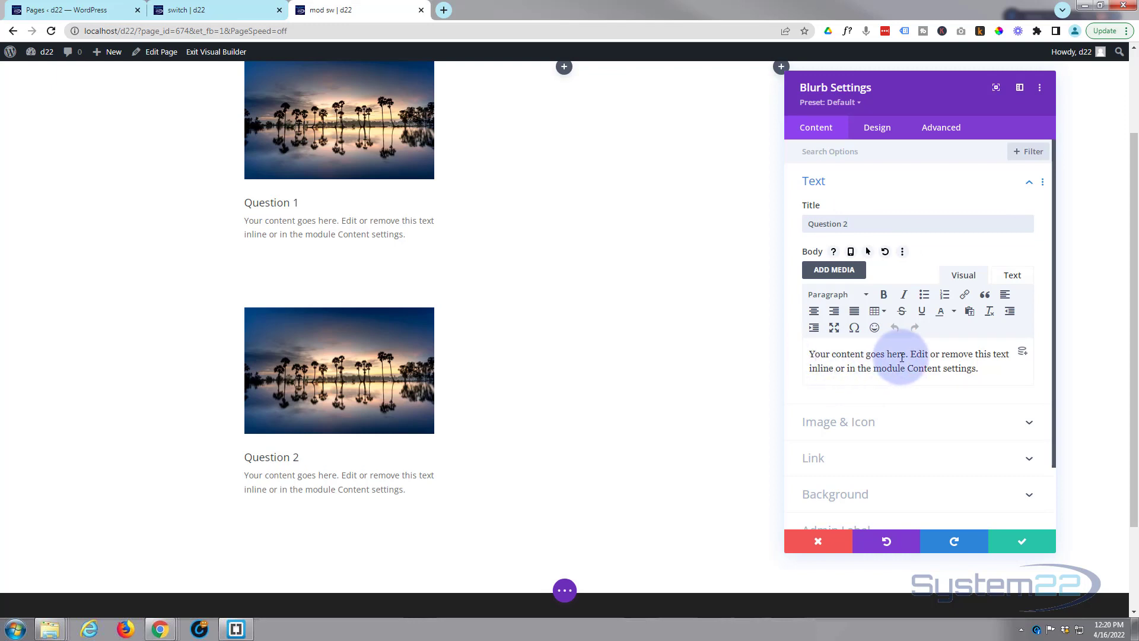
pyautogui.moveTo(807, 354); pyautogui.dragTo(985, 376)
pyautogui.hotkey('ctrl', 'c')
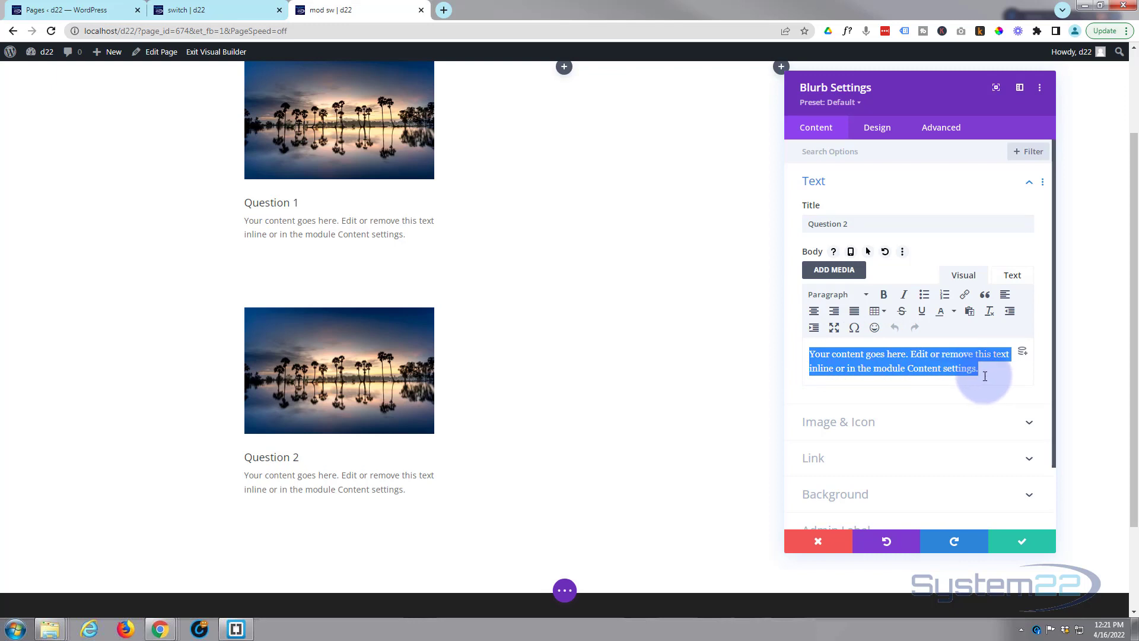
pyautogui.click(996, 372)
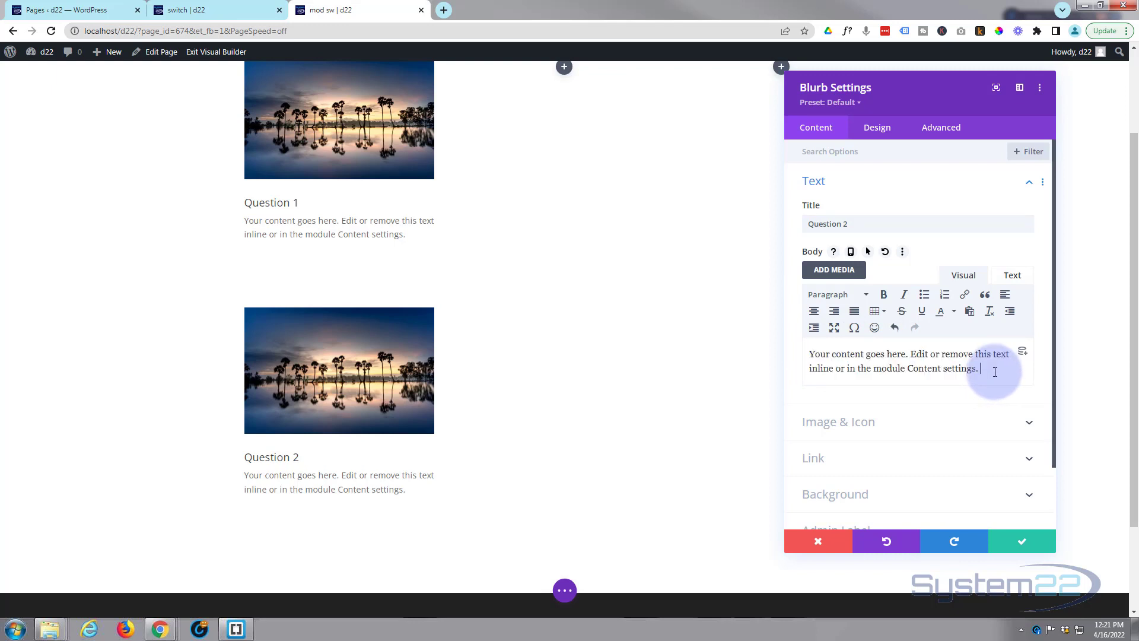
pyautogui.hotkey('ctrl', 'v')
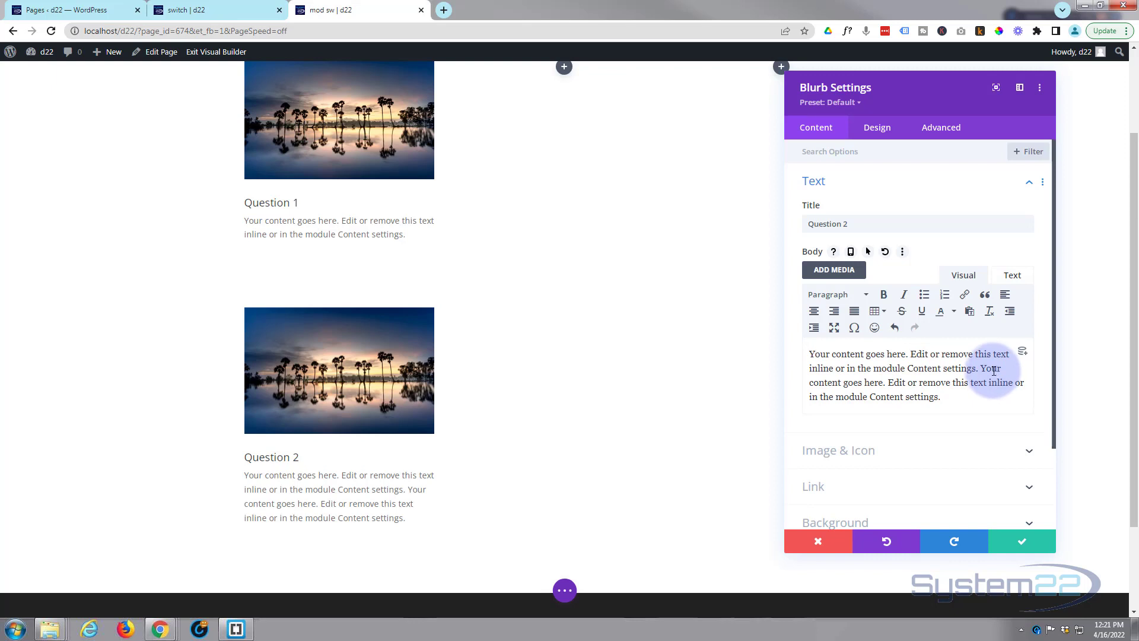
pyautogui.moveTo(852, 223); pyautogui.dragTo(798, 224)
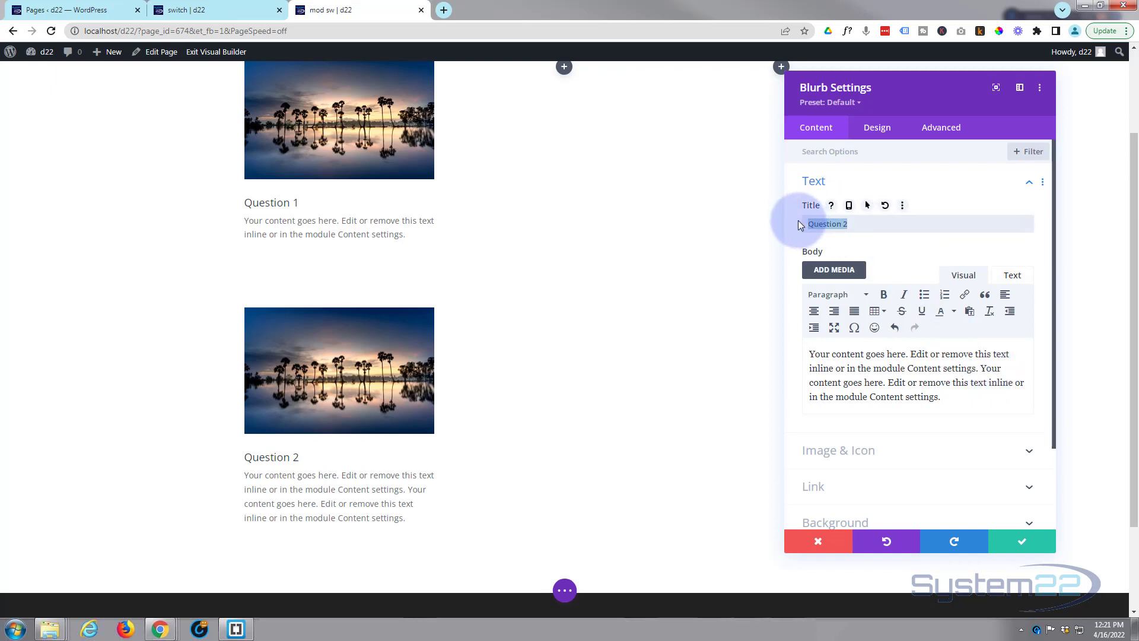
pyautogui.write('Answer 1')
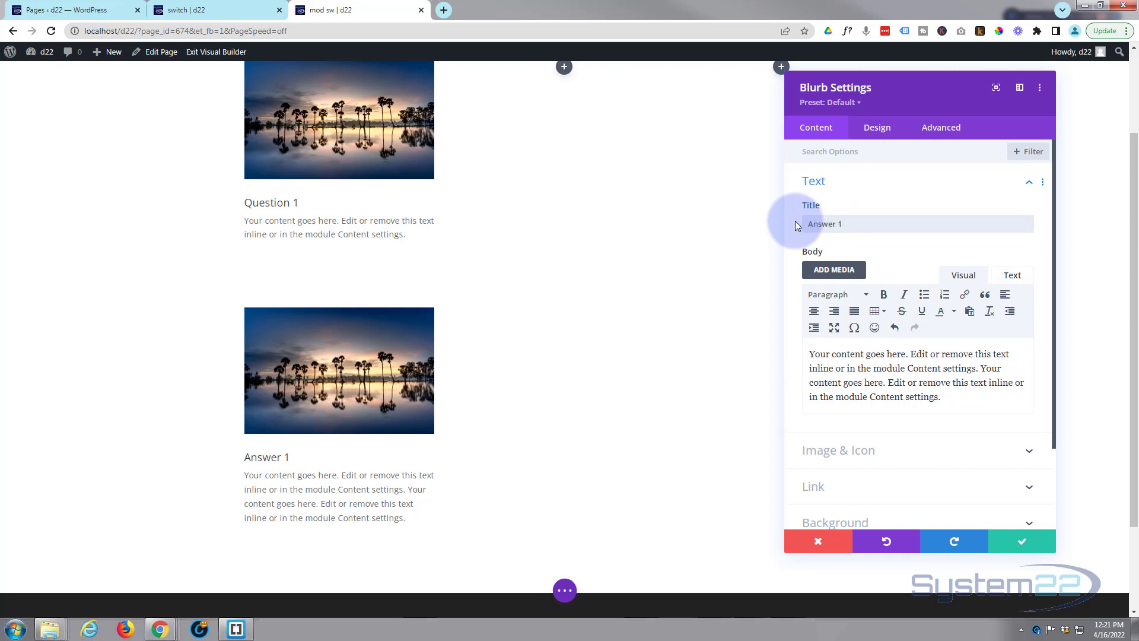